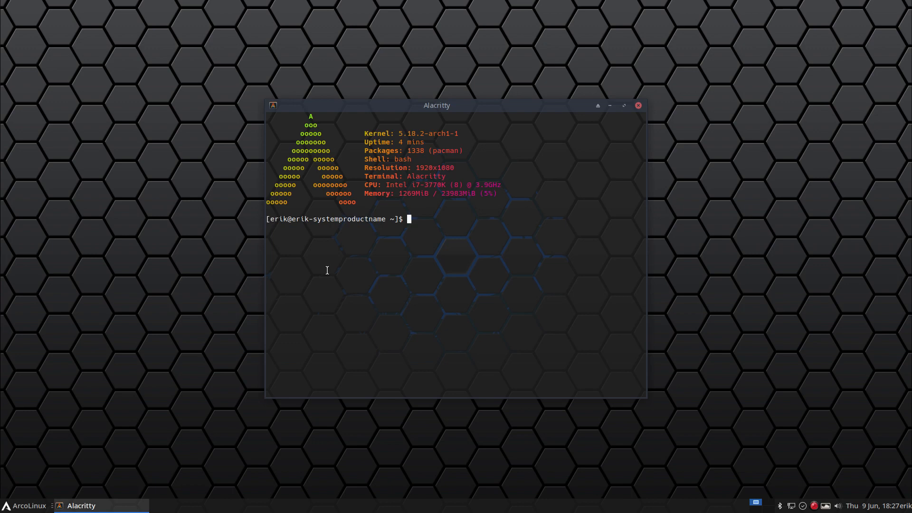
Step: Run the update command with the sudo password and highlight the three xerolinux repositories in its output
{"action": "type", "text": "update"}
{"action": "key", "text": "Return"}
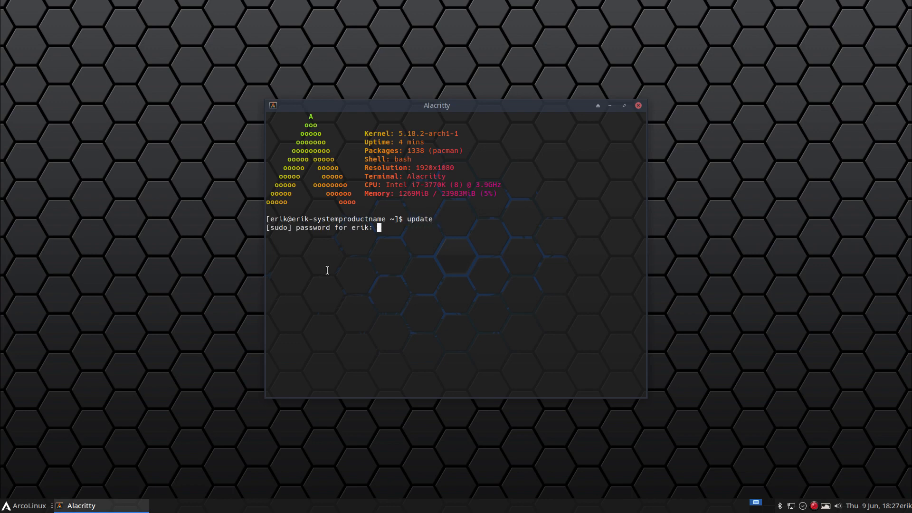
{"action": "key", "text": "Return"}
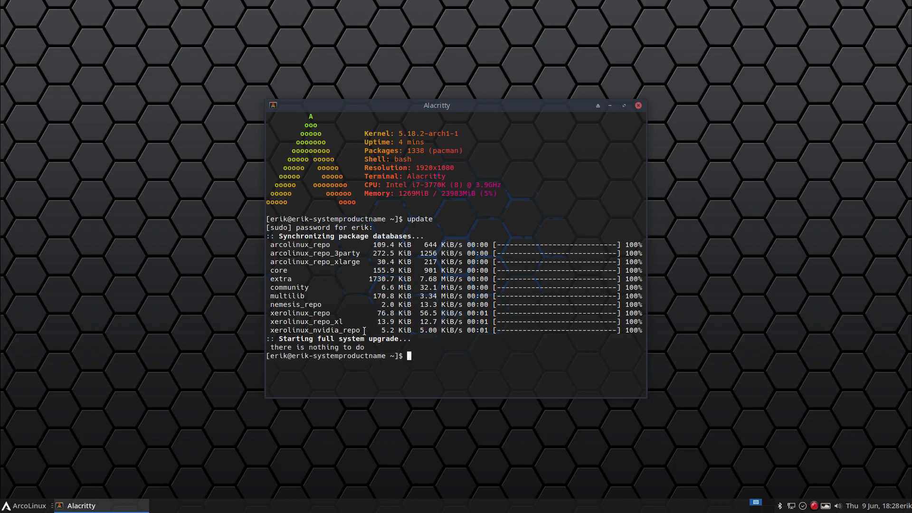
{"action": "left_click_drag", "start_coordinate": [363, 330], "coordinate": [271, 314]}
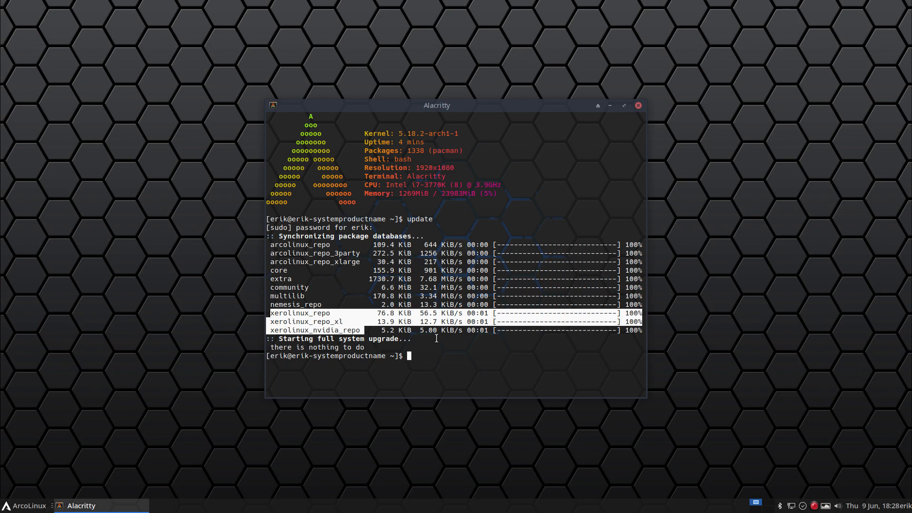
Step: Launch archlinux-tweak-tool from the terminal and authenticate with the account password
{"action": "type", "text": "+"}
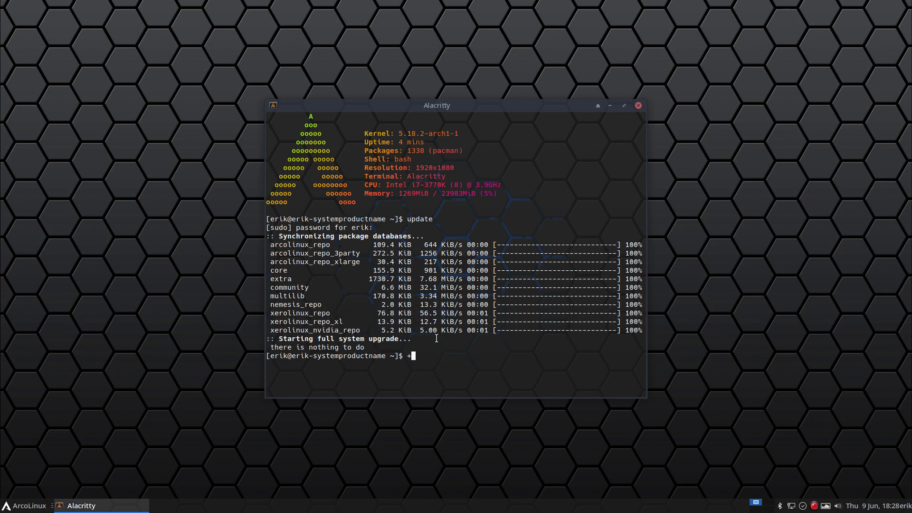
{"action": "key", "text": "BackSpace"}
{"action": "type", "text": "archlinux-t"}
{"action": "key", "text": "Tab"}
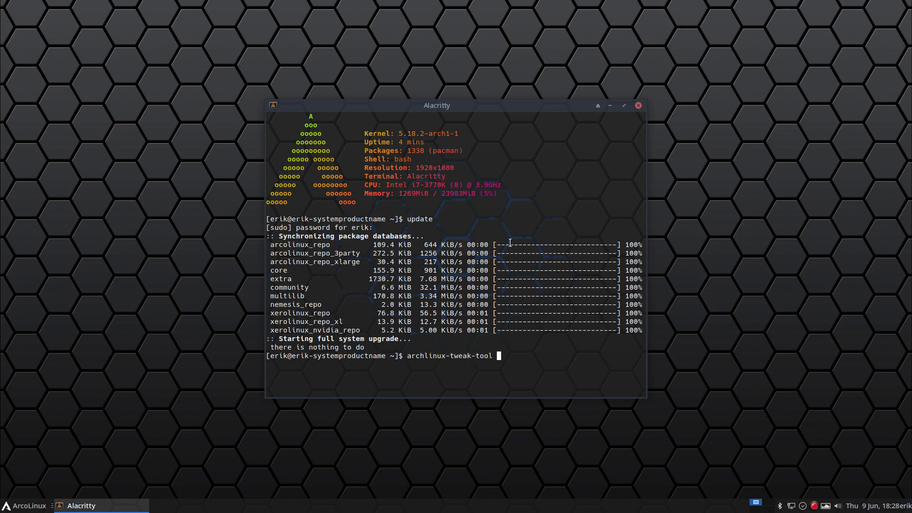
{"action": "key", "text": "Return"}
{"action": "type", "text": "****"}
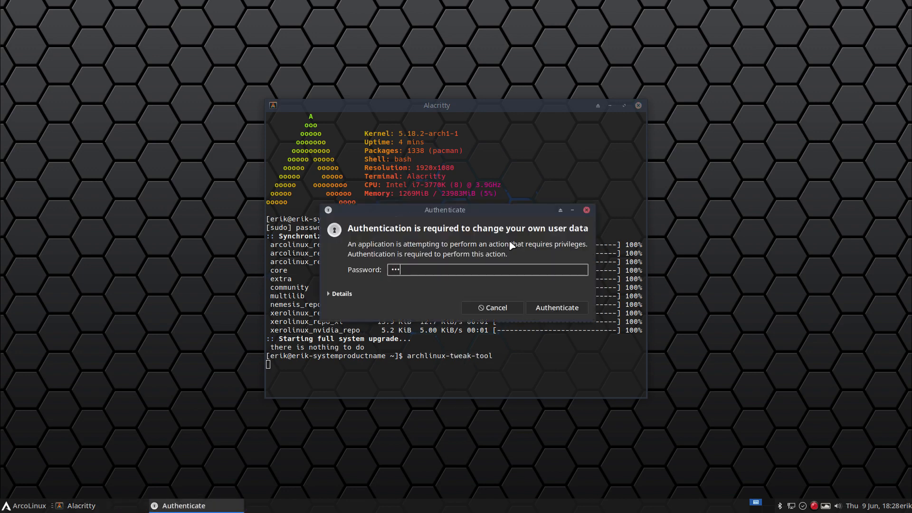
{"action": "key", "text": "Return"}
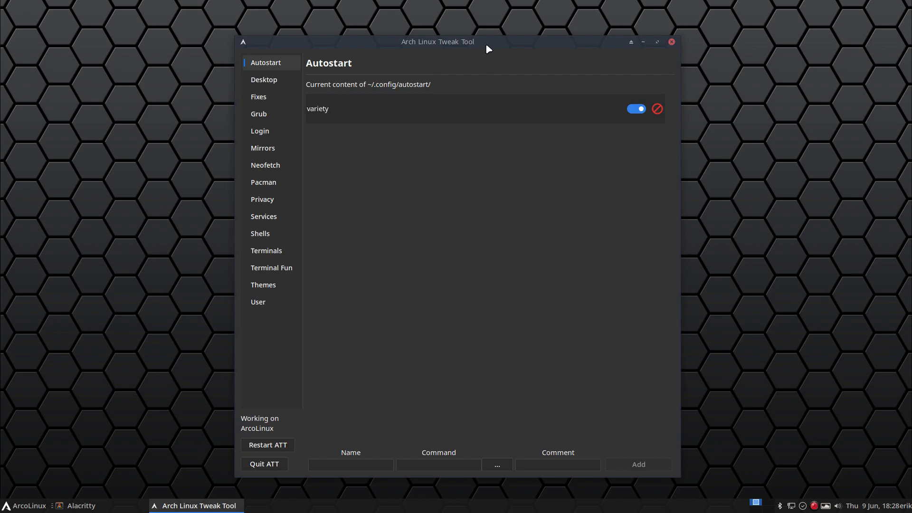
Step: Minimize the tweak tool to read its startup messages in the terminal, and bring its window back
{"action": "left_click_drag", "start_coordinate": [486, 43], "coordinate": [469, 31]}
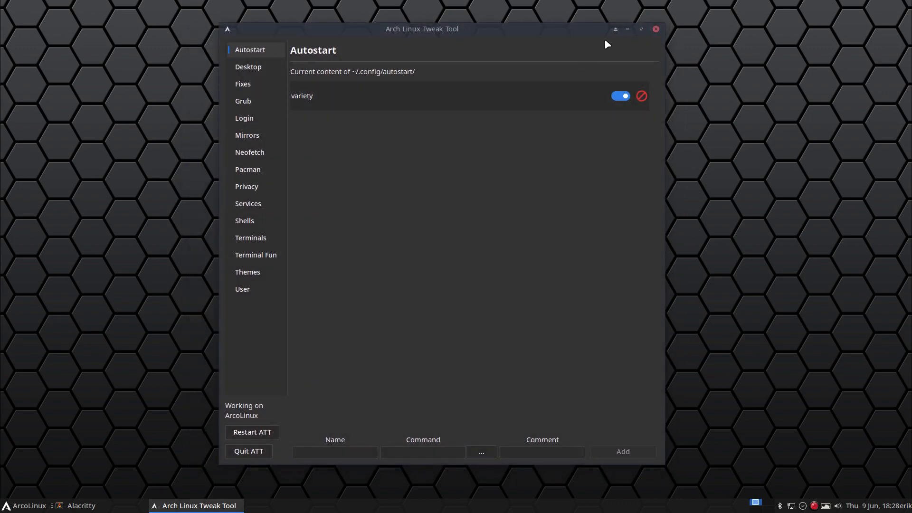
{"action": "left_click", "coordinate": [628, 29]}
{"action": "mouse_move", "coordinate": [502, 98]}
{"action": "left_mouse_down"}
{"action": "mouse_move", "coordinate": [541, 281]}
{"action": "mouse_move", "coordinate": [548, 457]}
{"action": "mouse_move", "coordinate": [506, 105]}
{"action": "left_mouse_up"}
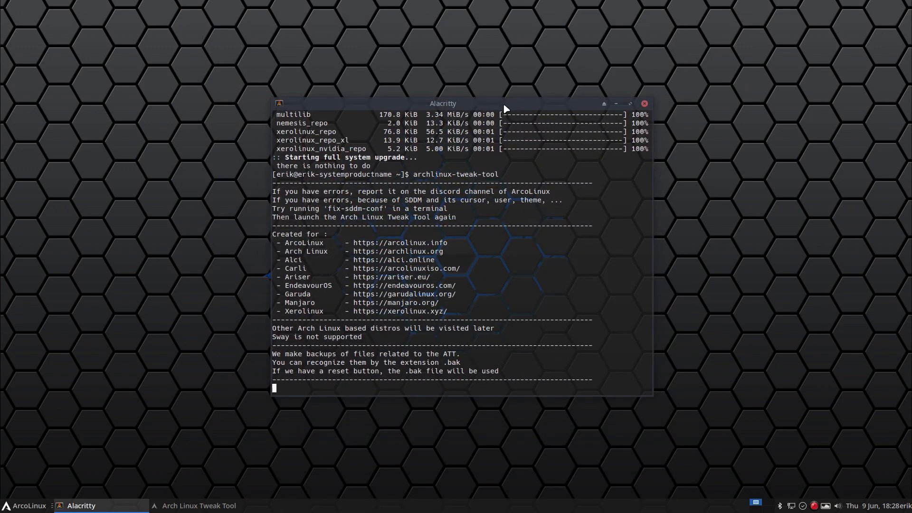
{"action": "left_click", "coordinate": [199, 506]}
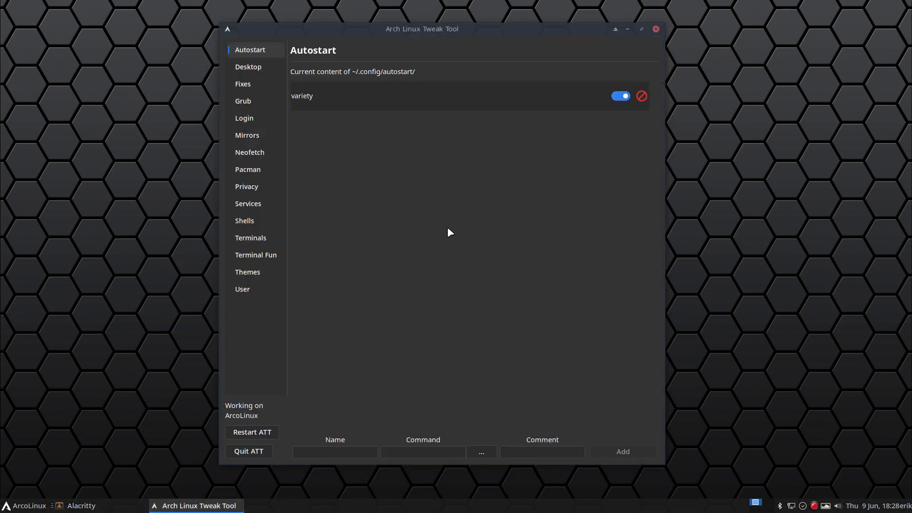
Step: Install the qtile desktop with the Desktop Installer
{"action": "left_click", "coordinate": [257, 67]}
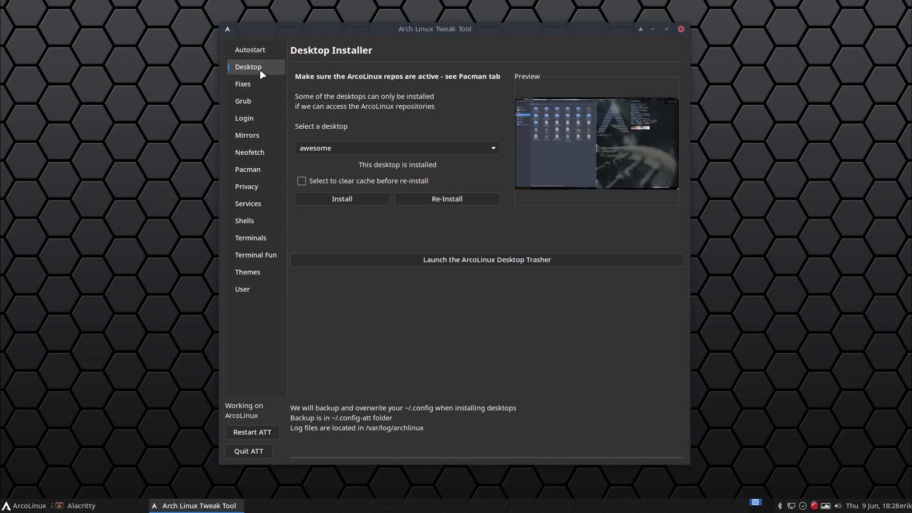
{"action": "left_click", "coordinate": [322, 149]}
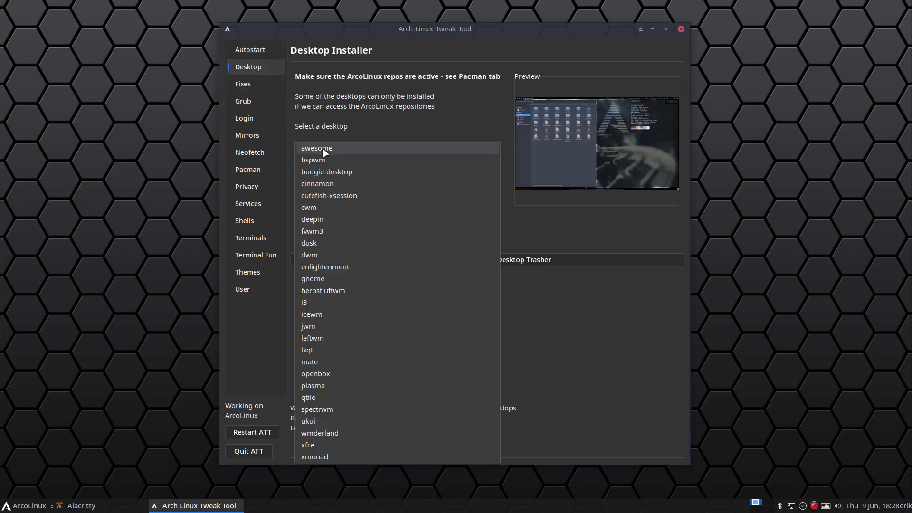
{"action": "left_click", "coordinate": [323, 151]}
{"action": "left_click", "coordinate": [351, 148]}
{"action": "left_click", "coordinate": [361, 396]}
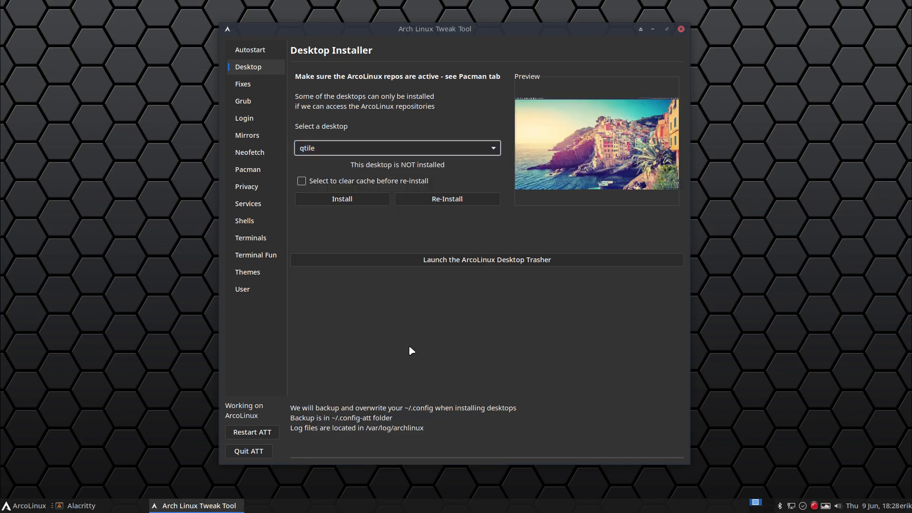
{"action": "left_click", "coordinate": [358, 199]}
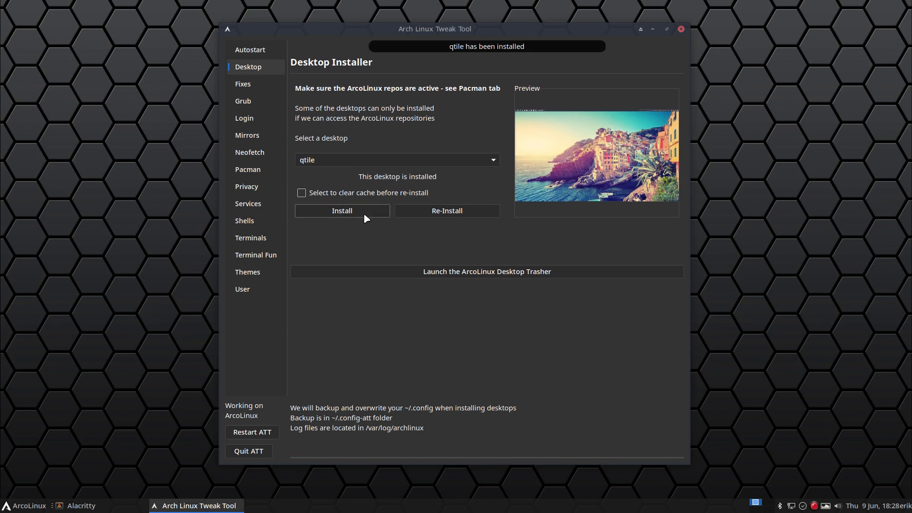
Step: List the installed desktop sessions by running xd in a new terminal, and close that terminal
{"action": "key", "text": "super+Return"}
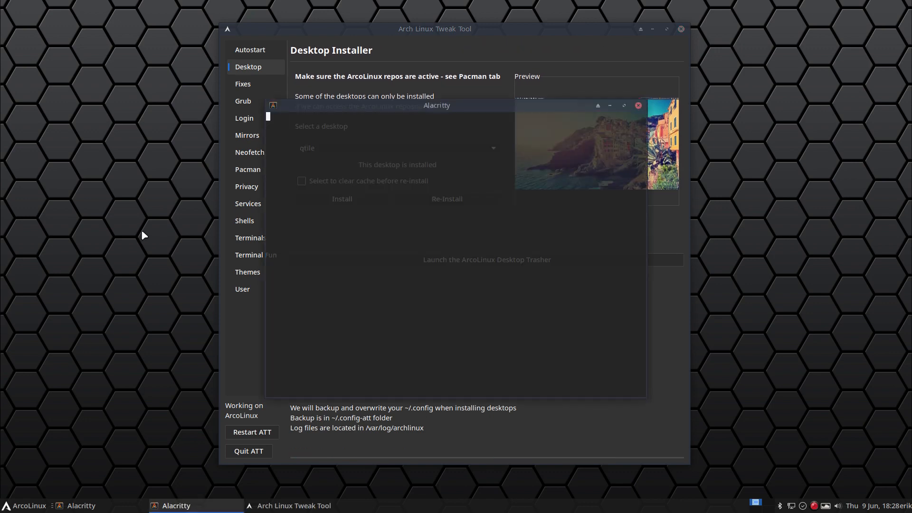
{"action": "type", "text": "xd"}
{"action": "key", "text": "Return"}
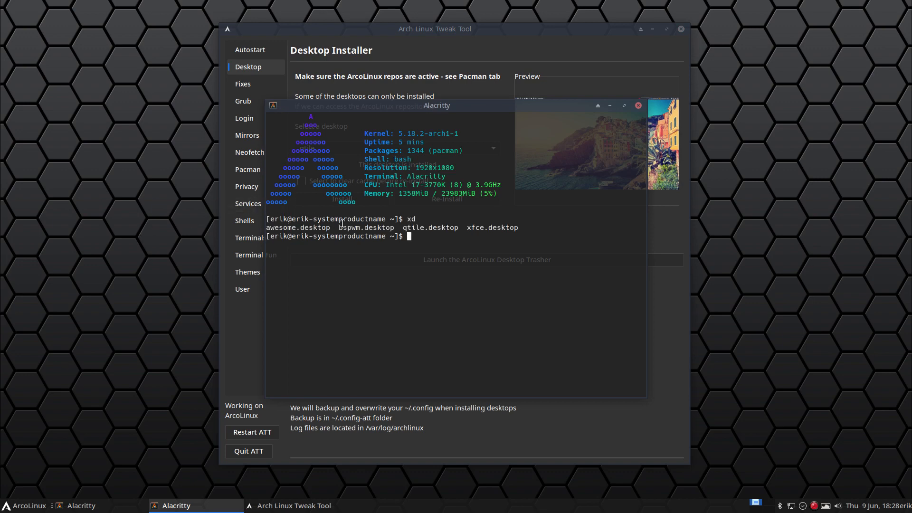
{"action": "left_click", "coordinate": [638, 105]}
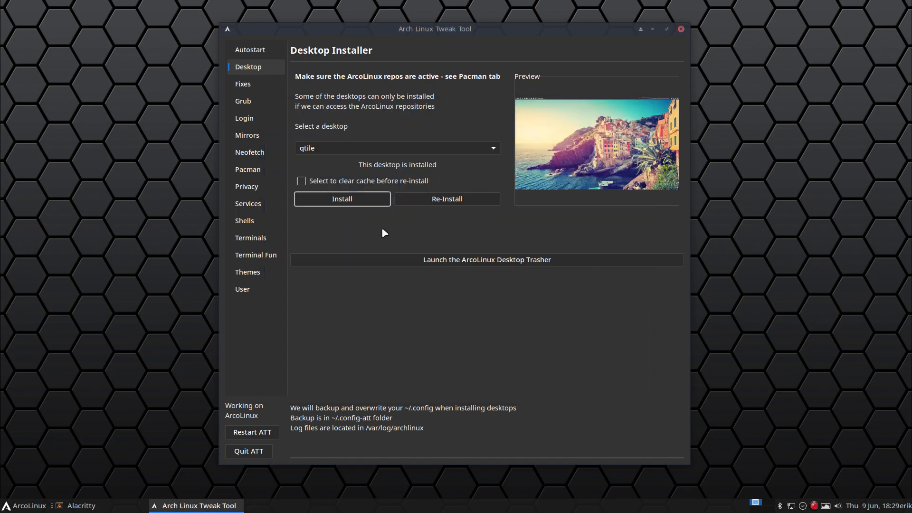
Step: Look at the Fixes page, and remove the last dark purple wallpaper from the Grub themes
{"action": "left_click", "coordinate": [257, 86]}
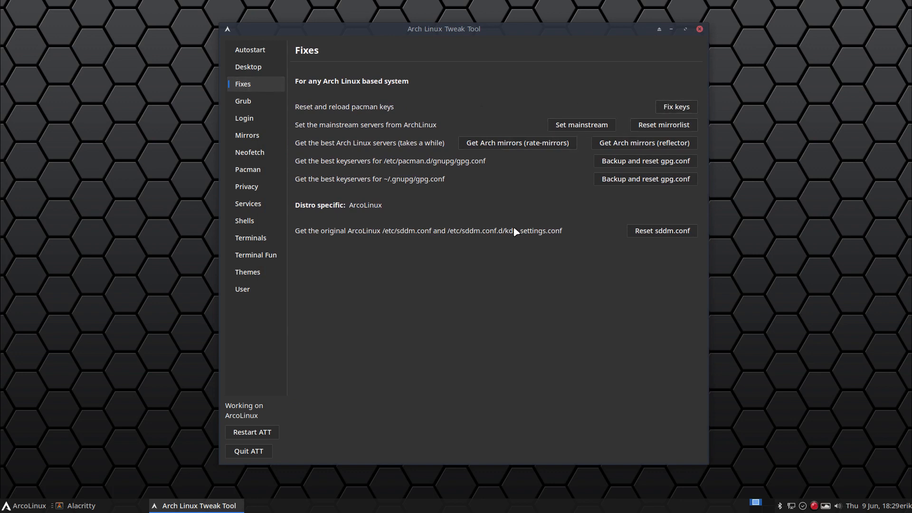
{"action": "left_click", "coordinate": [246, 104]}
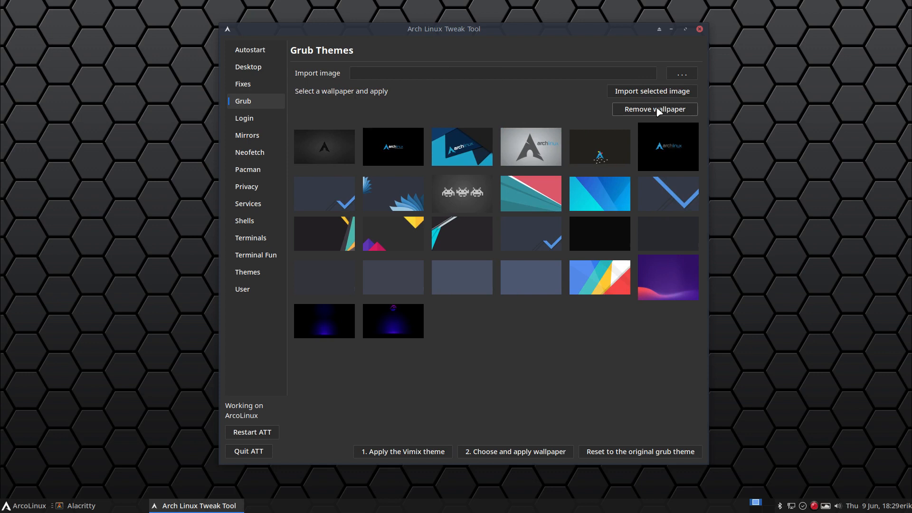
{"action": "left_click", "coordinate": [409, 324]}
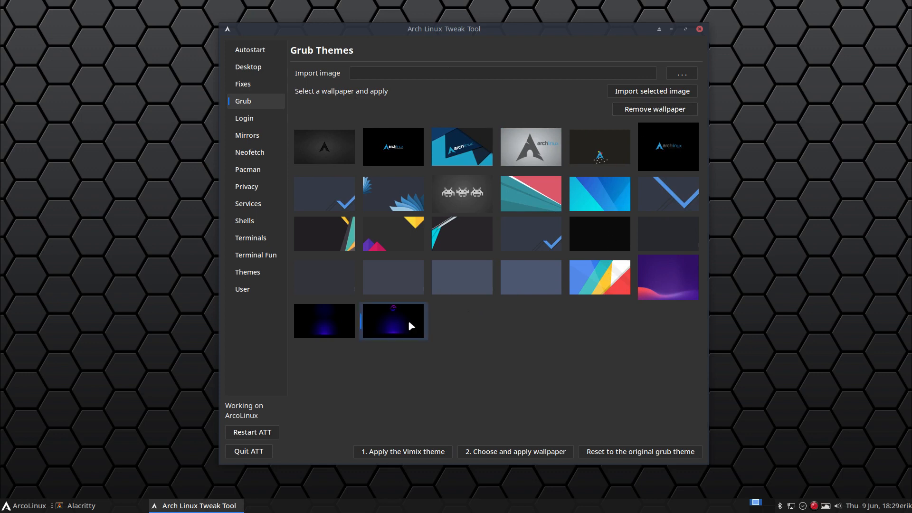
{"action": "left_click", "coordinate": [678, 110]}
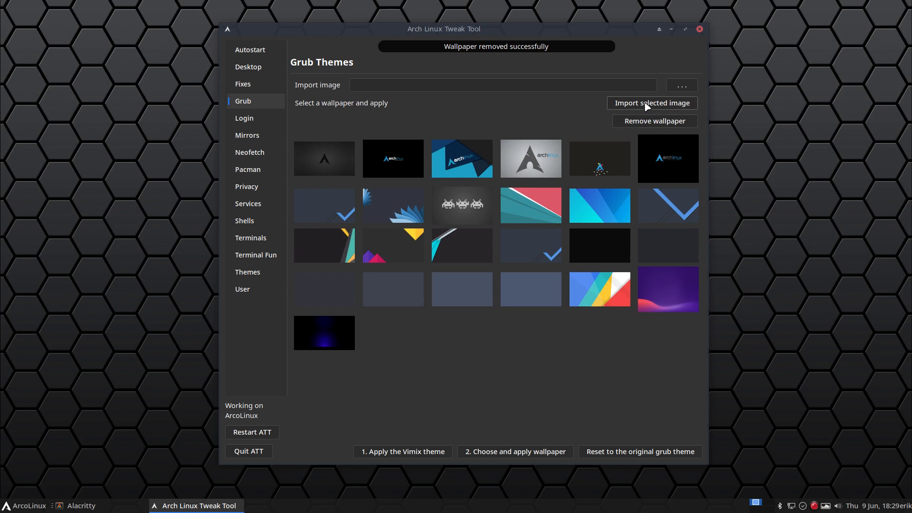
Step: Browse for a Grub image to import, going to the user's folder under home with hidden files shown
{"action": "left_click", "coordinate": [682, 74]}
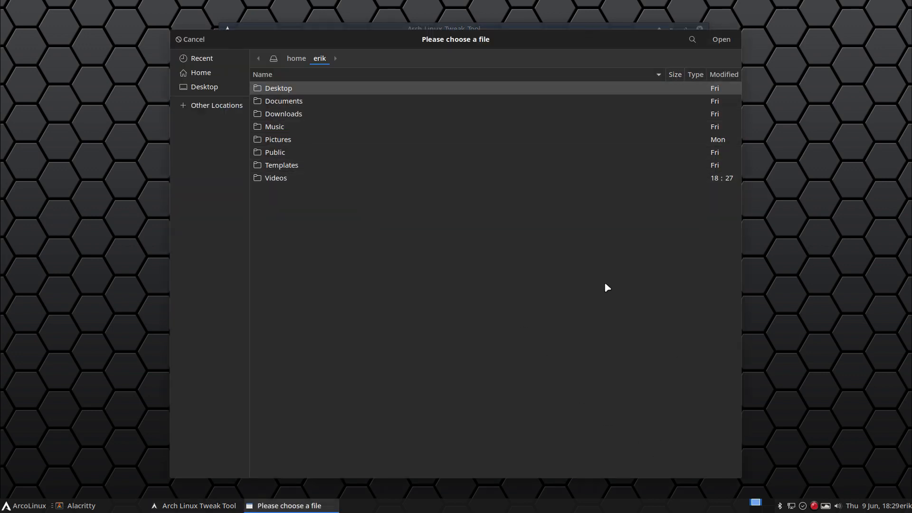
{"action": "left_click", "coordinate": [206, 74]}
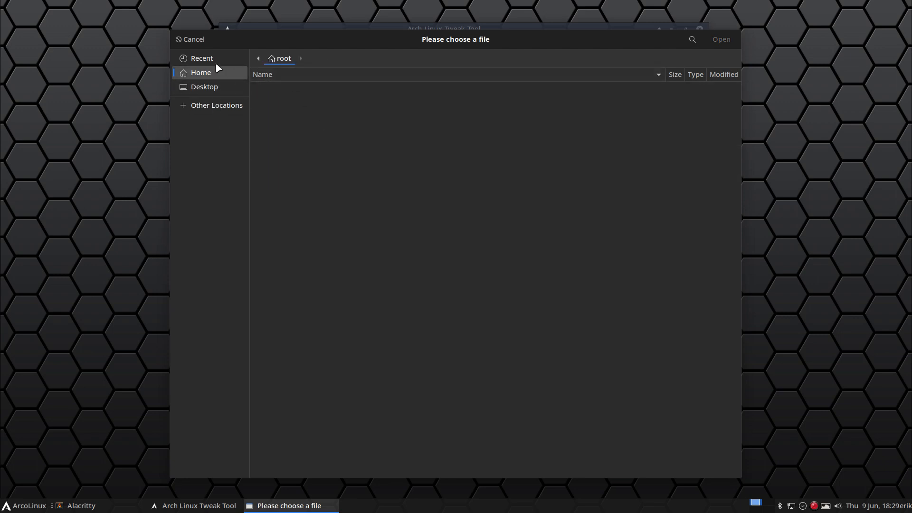
{"action": "left_click", "coordinate": [256, 58]}
{"action": "left_click", "coordinate": [273, 58]}
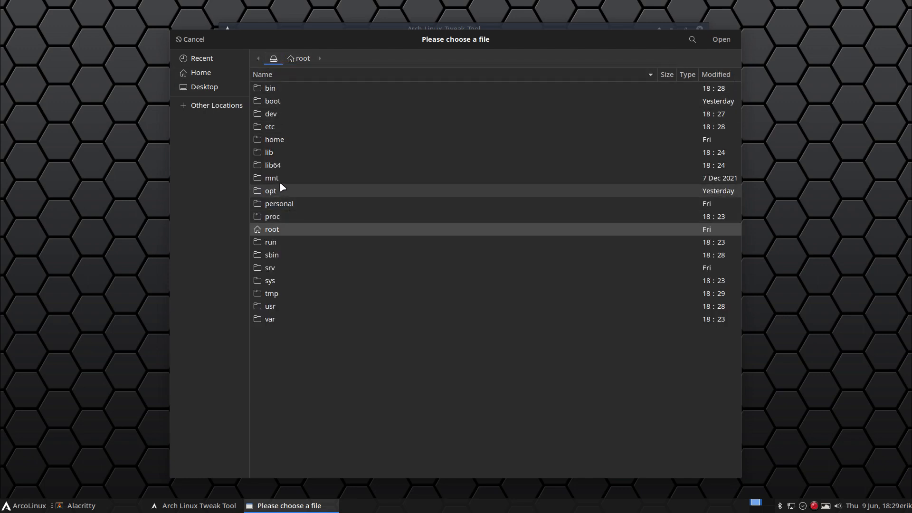
{"action": "double_click", "coordinate": [283, 139]}
{"action": "double_click", "coordinate": [288, 91]}
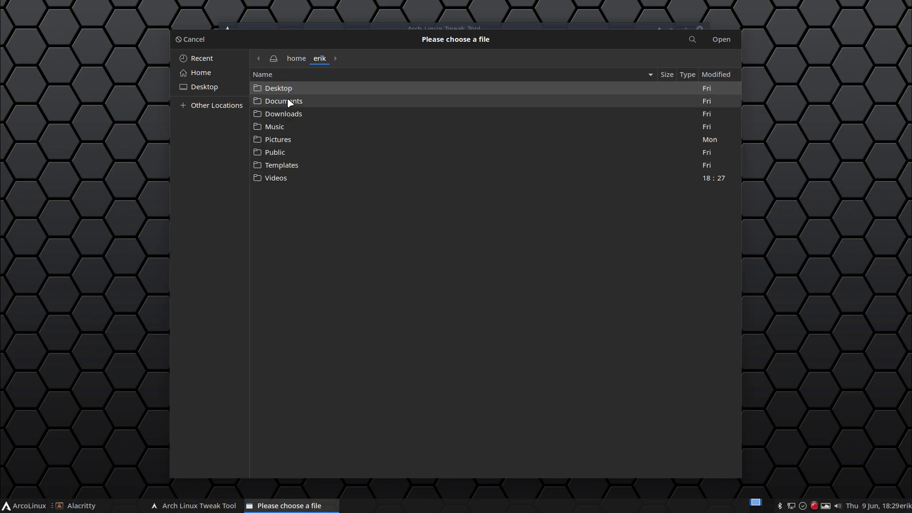
{"action": "key", "text": "ctrl+h"}
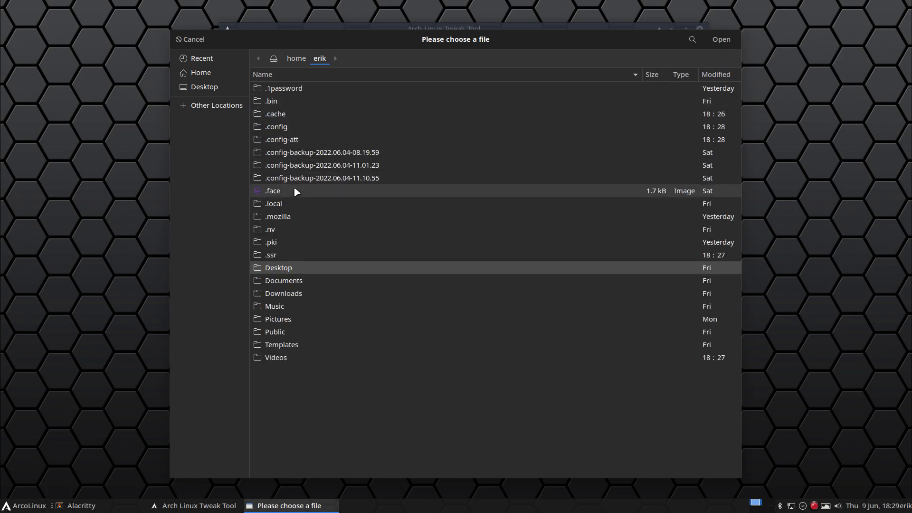
Step: Import wallhaven-4vep3n.jpg from the .config/variety/Favorites folder into the Grub wallpapers
{"action": "double_click", "coordinate": [288, 128]}
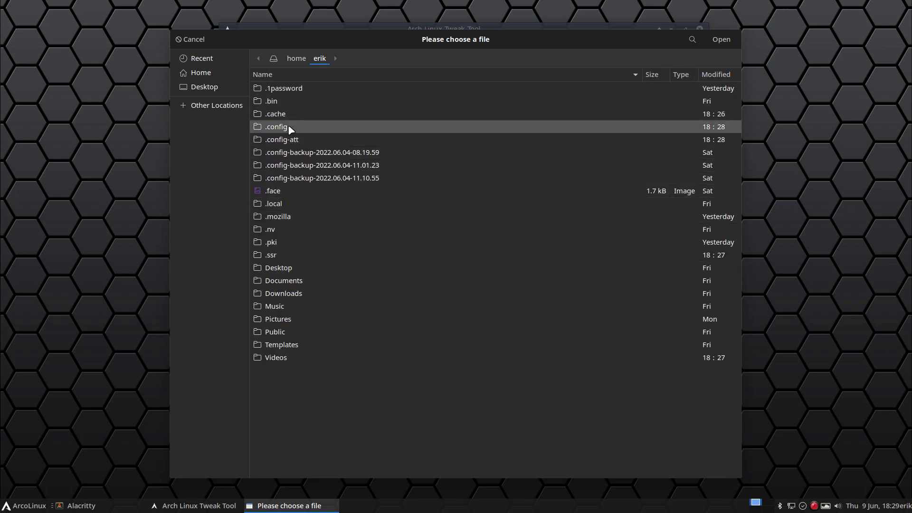
{"action": "scroll", "coordinate": [290, 262], "scroll_direction": "down", "scroll_amount": 4}
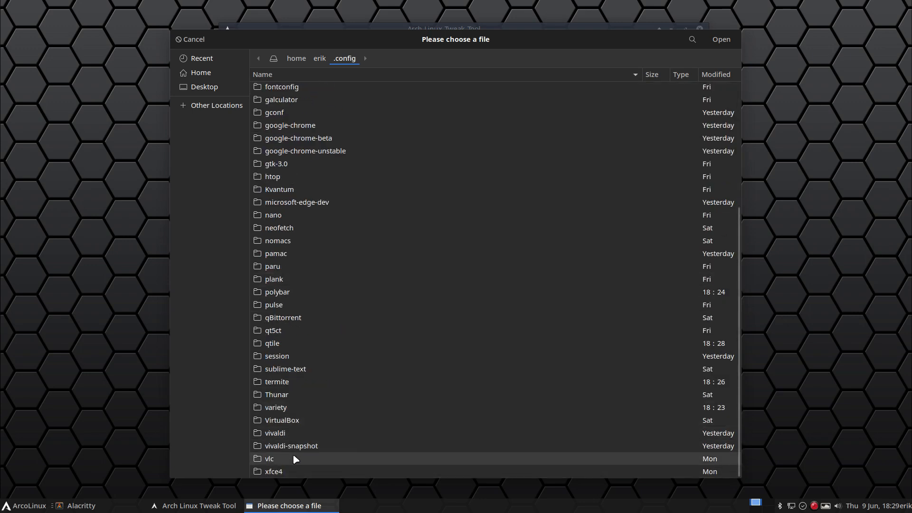
{"action": "double_click", "coordinate": [293, 410]}
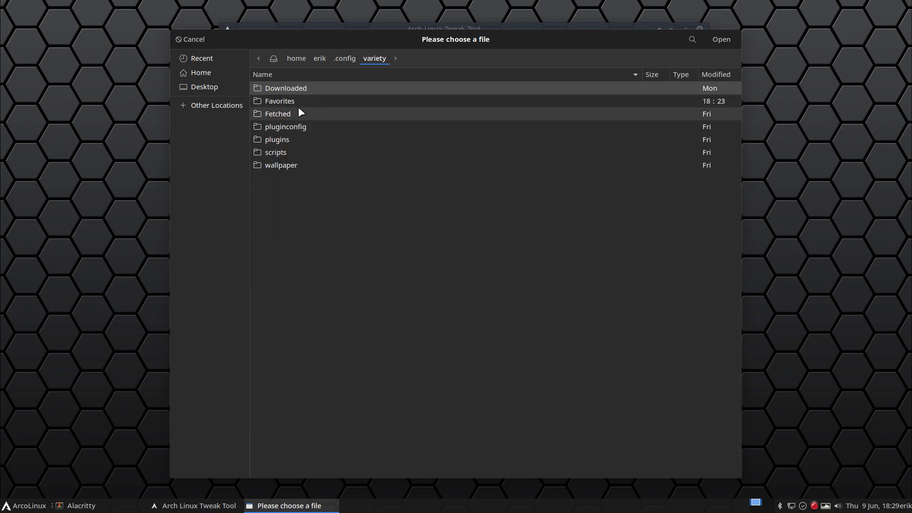
{"action": "double_click", "coordinate": [299, 101]}
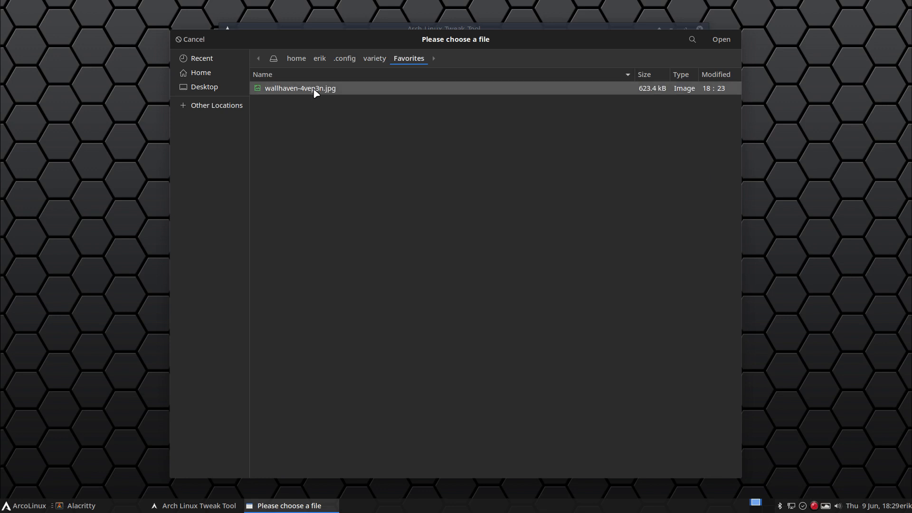
{"action": "left_click", "coordinate": [720, 42]}
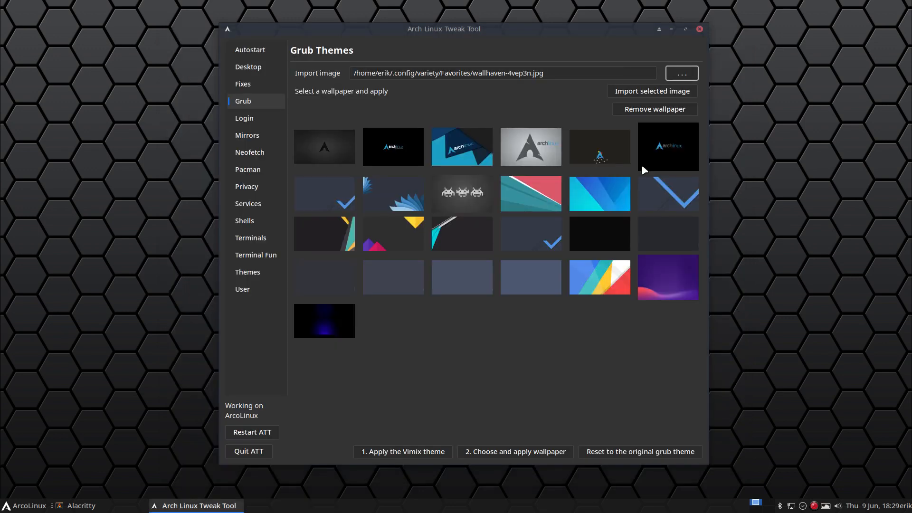
{"action": "left_click", "coordinate": [651, 91]}
Step: Apply the imported hexagon image as the Grub wallpaper
{"action": "left_click", "coordinate": [389, 330]}
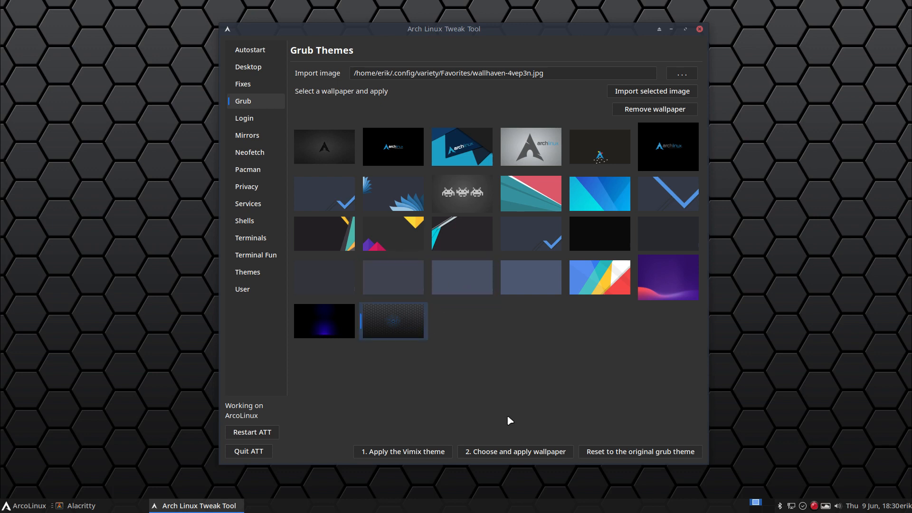
{"action": "left_click", "coordinate": [530, 452]}
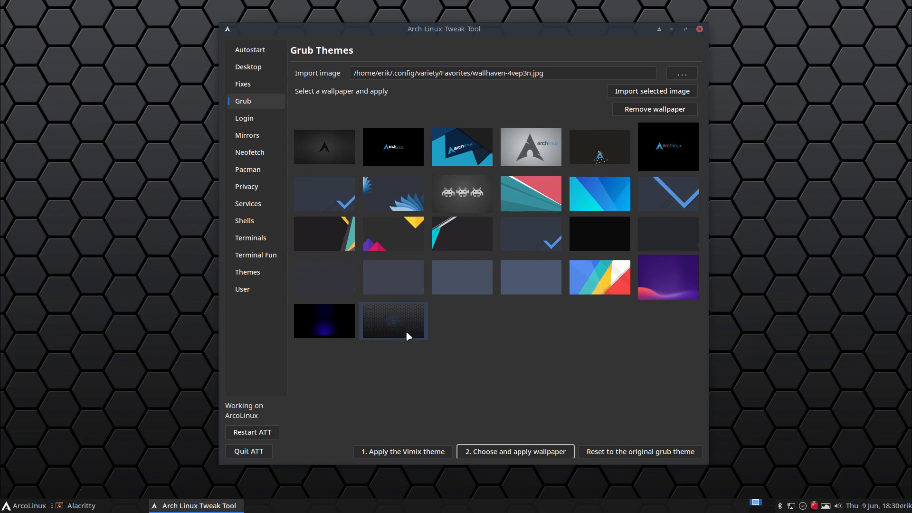
Step: View the login manager settings and the ArcoLinux mirrorlist options
{"action": "left_click", "coordinate": [259, 122]}
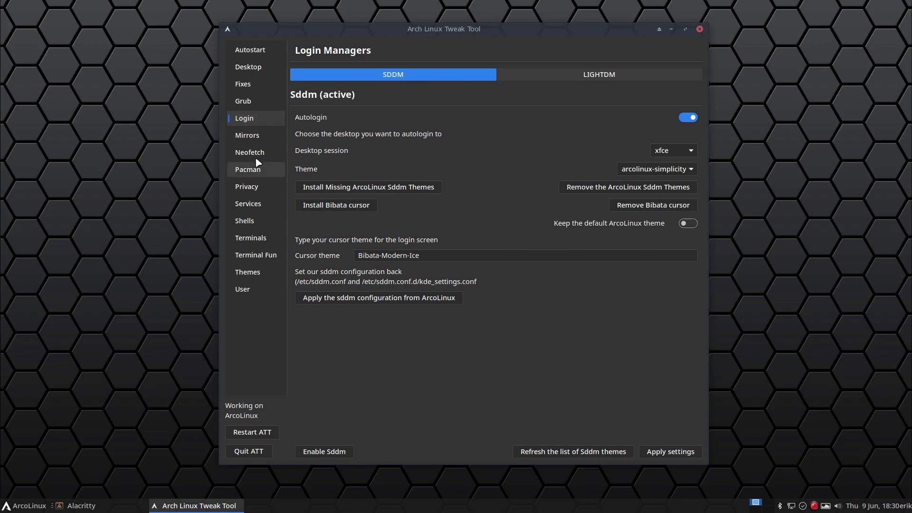
{"action": "left_click", "coordinate": [257, 139]}
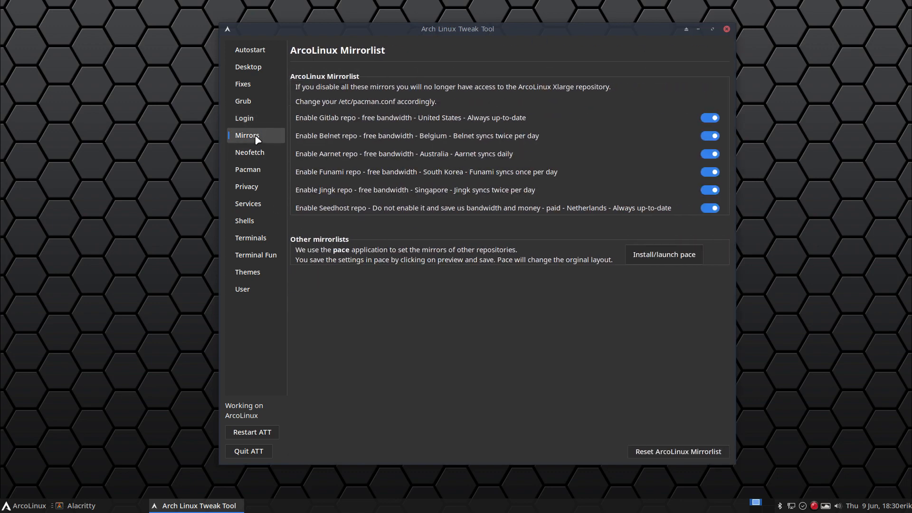
Step: View the Neofetch options and the Pacman repository settings
{"action": "left_click", "coordinate": [257, 155]}
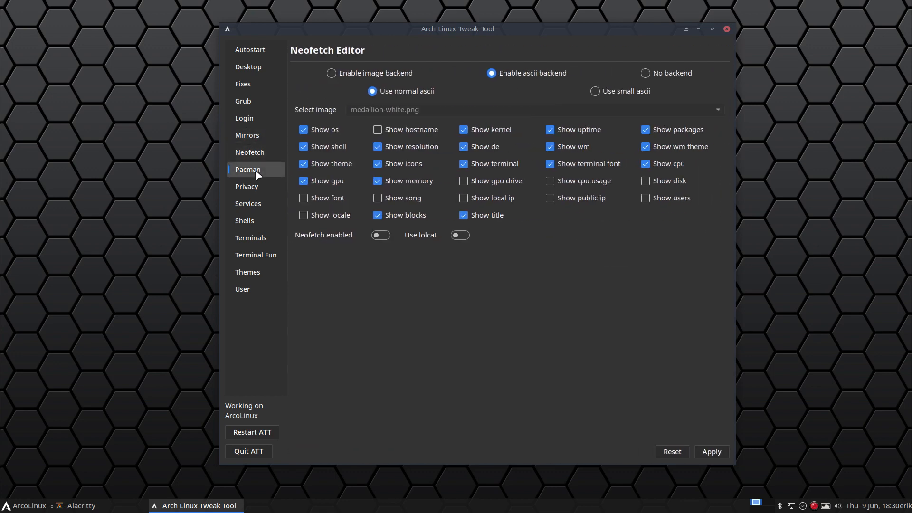
{"action": "left_click", "coordinate": [257, 174]}
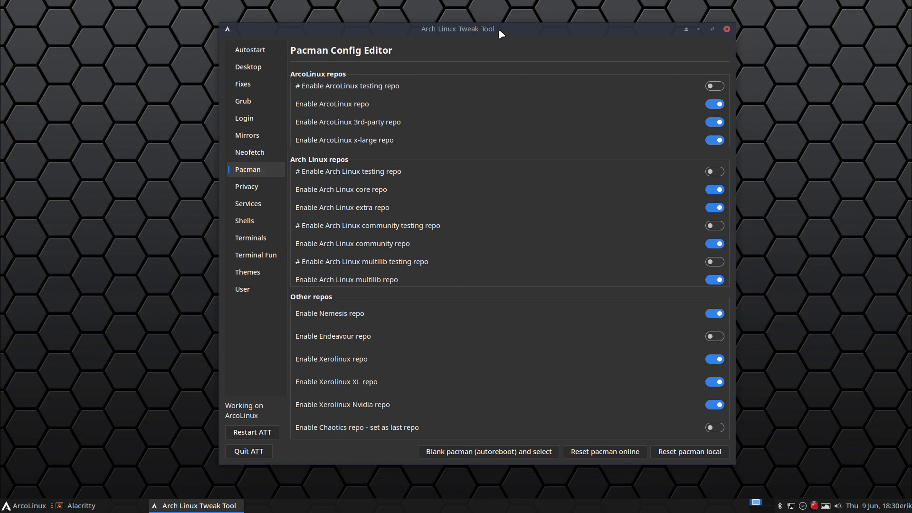
{"action": "left_click_drag", "start_coordinate": [497, 28], "coordinate": [457, 17]}
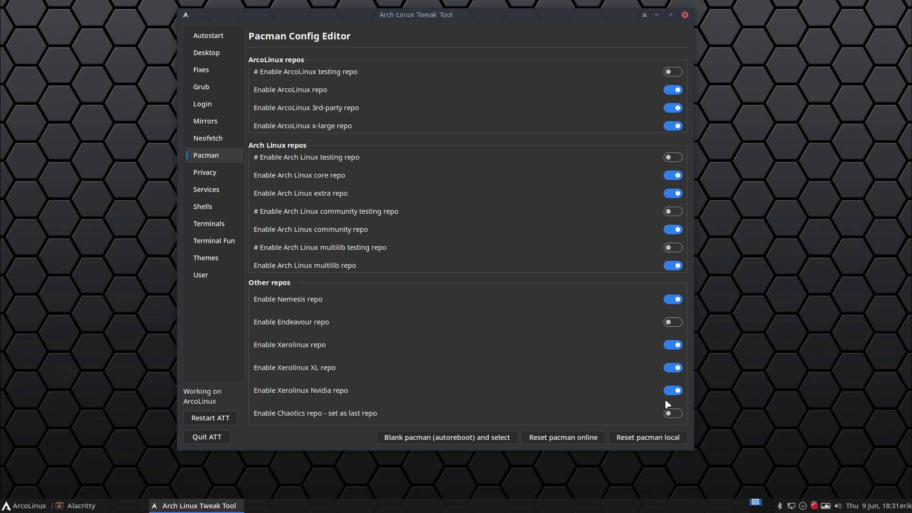
Step: Switch to Add/Remove Software and look through the packages in the xerolinux_nvidia_repo repository
{"action": "left_click", "coordinate": [802, 506]}
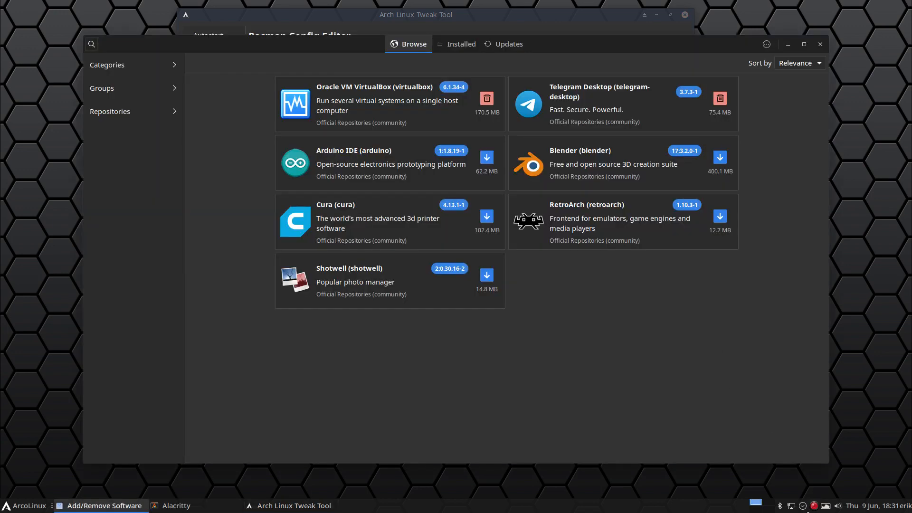
{"action": "left_click", "coordinate": [148, 111]}
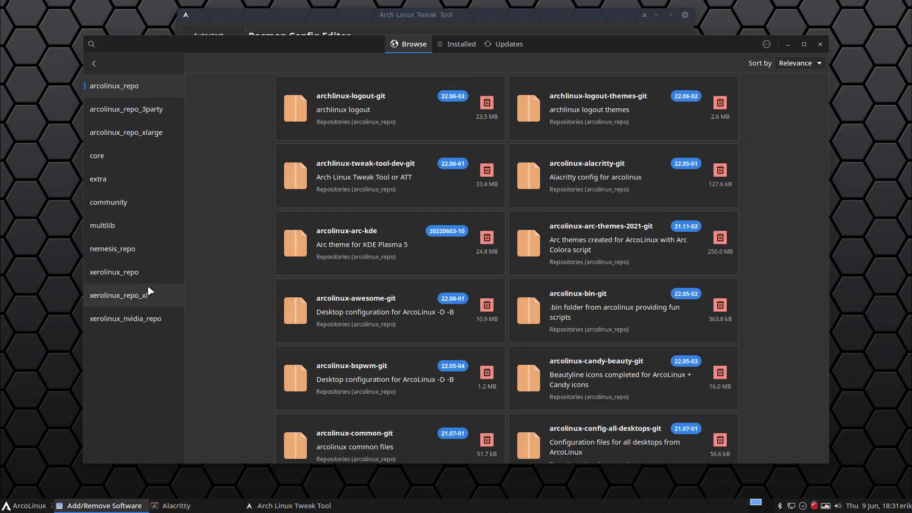
{"action": "left_click", "coordinate": [148, 319]}
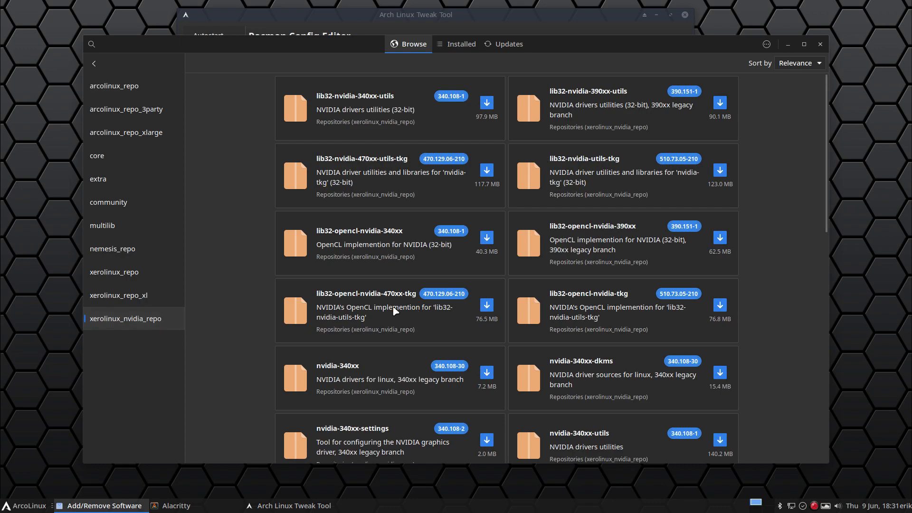
{"action": "scroll", "coordinate": [393, 311], "scroll_direction": "down", "scroll_amount": 5}
{"action": "scroll", "coordinate": [393, 311], "scroll_direction": "down", "scroll_amount": 4}
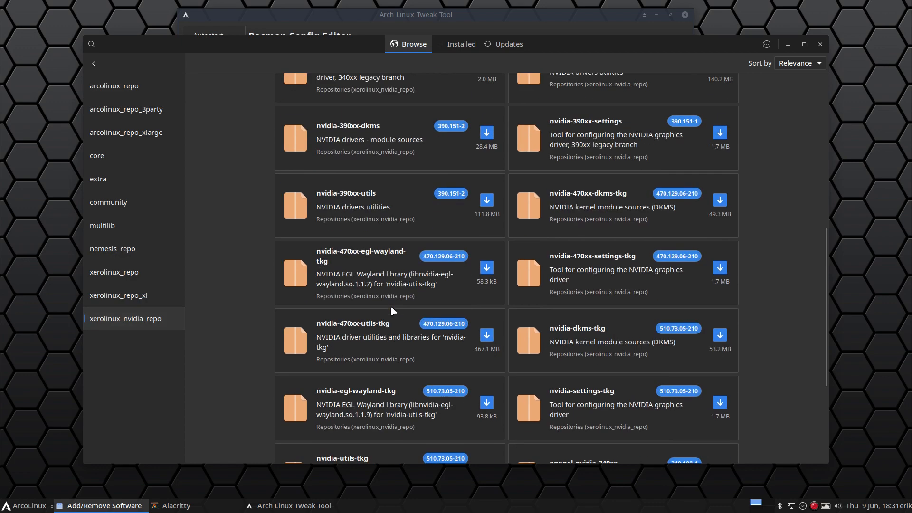
{"action": "scroll", "coordinate": [391, 306], "scroll_direction": "down", "scroll_amount": 4}
{"action": "scroll", "coordinate": [391, 306], "scroll_direction": "up", "scroll_amount": 5}
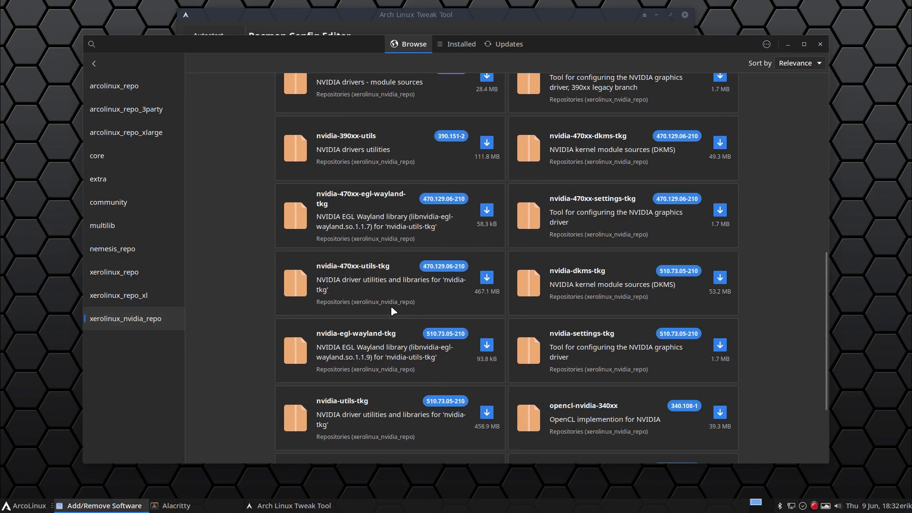
{"action": "scroll", "coordinate": [392, 311], "scroll_direction": "up", "scroll_amount": 2}
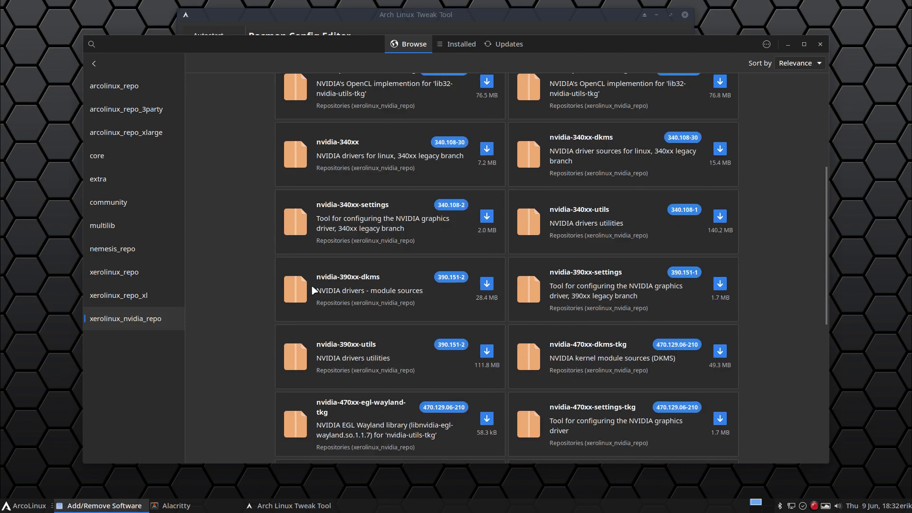
Step: Look through the packages in xerolinux_repo_xl and close the software manager
{"action": "left_click", "coordinate": [141, 294]}
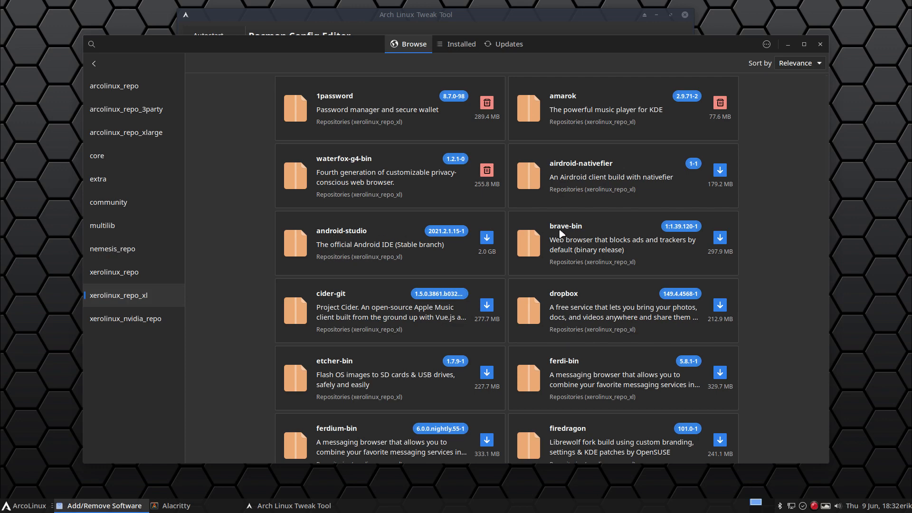
{"action": "scroll", "coordinate": [561, 232], "scroll_direction": "down", "scroll_amount": 5}
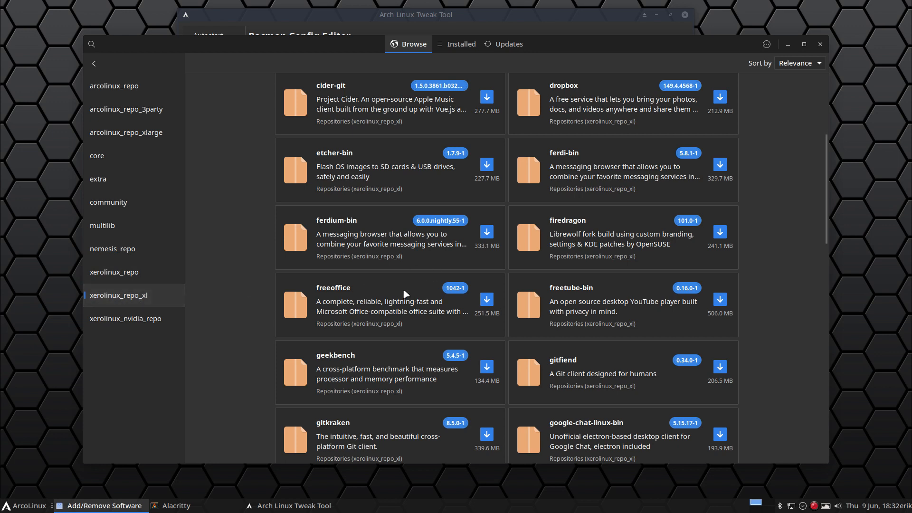
{"action": "left_click", "coordinate": [820, 44]}
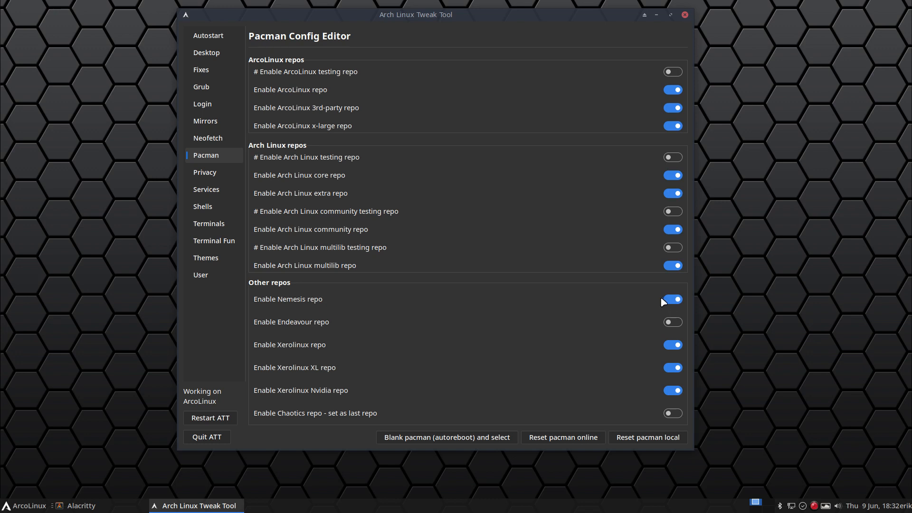
Step: Disable the Xerolinux, Xerolinux XL, Xerolinux Nvidia and Nemesis repos in the Pacman settings
{"action": "left_click", "coordinate": [672, 346]}
{"action": "left_click", "coordinate": [675, 369]}
{"action": "left_click", "coordinate": [673, 390]}
{"action": "left_click", "coordinate": [671, 303]}
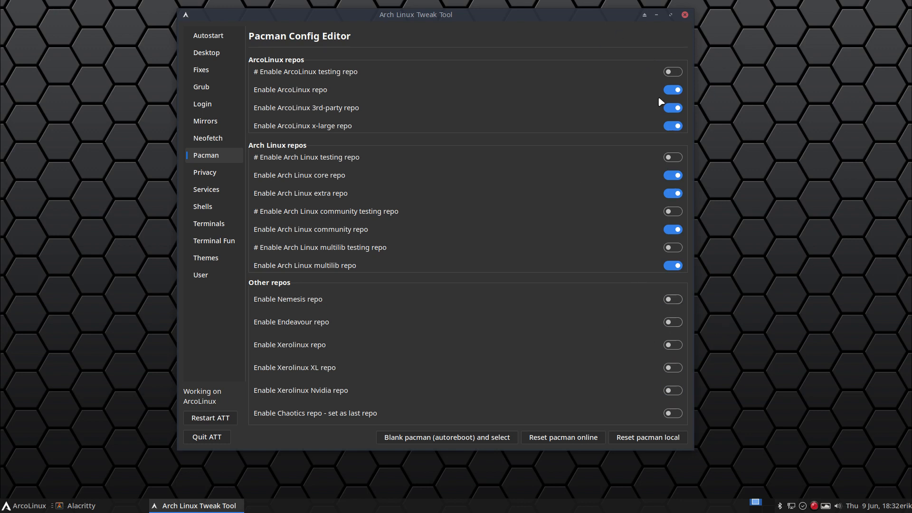
Step: Switch off the ArcoLinux, 3rd-party and x-large repos and re-enable the x-large and 3rd-party ones
{"action": "left_click", "coordinate": [672, 89]}
{"action": "left_click", "coordinate": [672, 107]}
{"action": "left_click", "coordinate": [672, 124]}
{"action": "left_click", "coordinate": [672, 125]}
{"action": "left_click", "coordinate": [672, 107]}
Step: View the Privacy settings, the Network and Samba services, and the Bash shell settings
{"action": "left_click", "coordinate": [217, 173]}
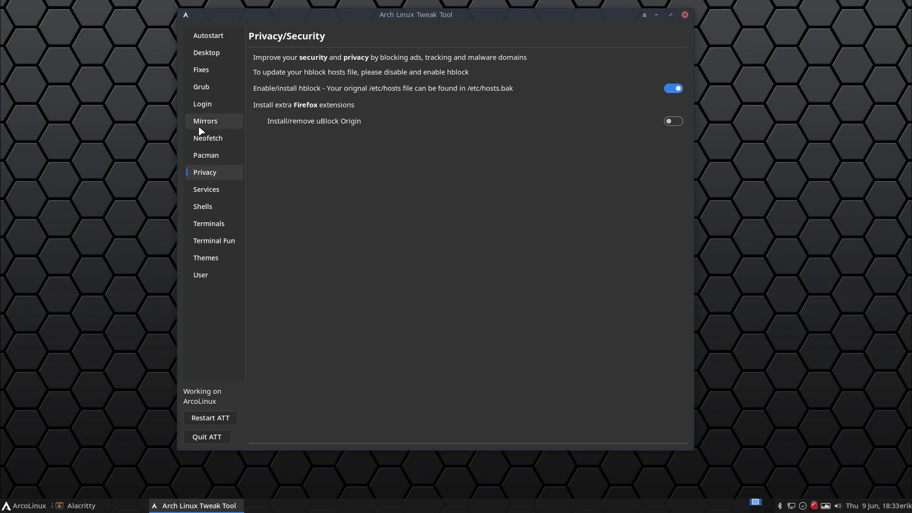
{"action": "left_click", "coordinate": [209, 192]}
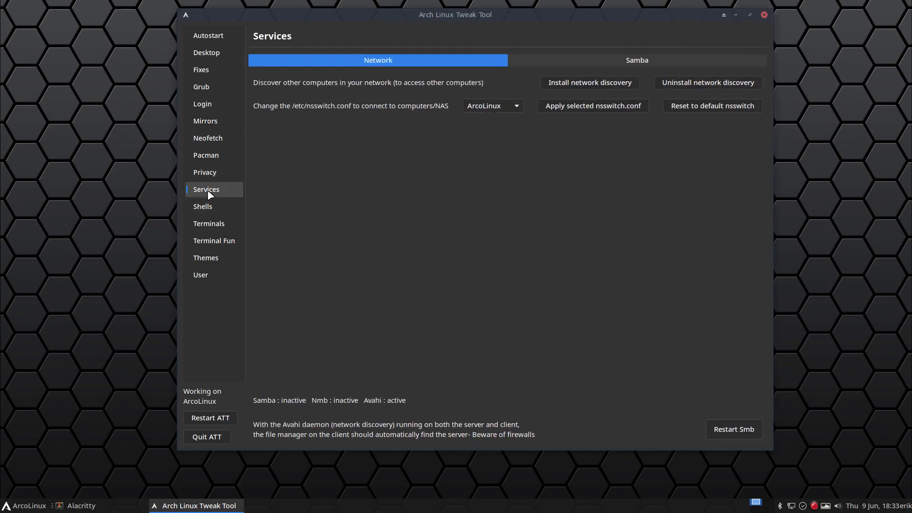
{"action": "left_click", "coordinate": [563, 64]}
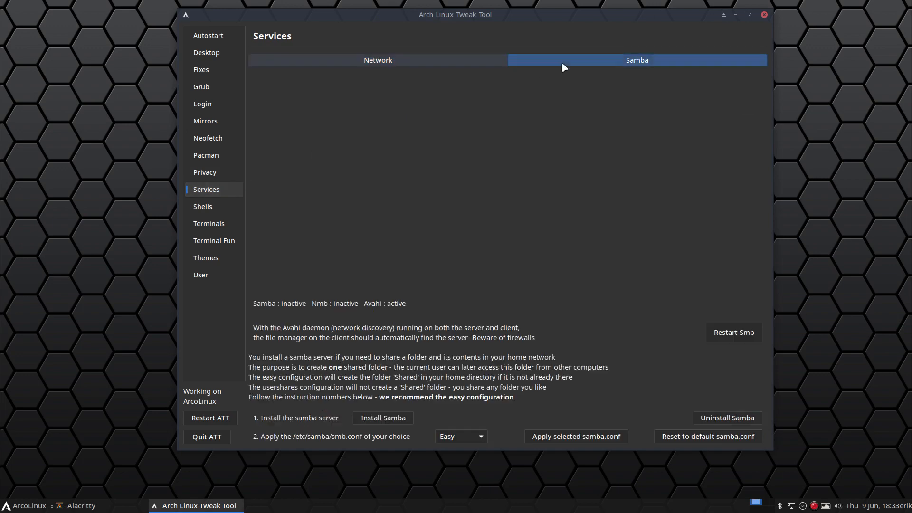
{"action": "left_click", "coordinate": [209, 208]}
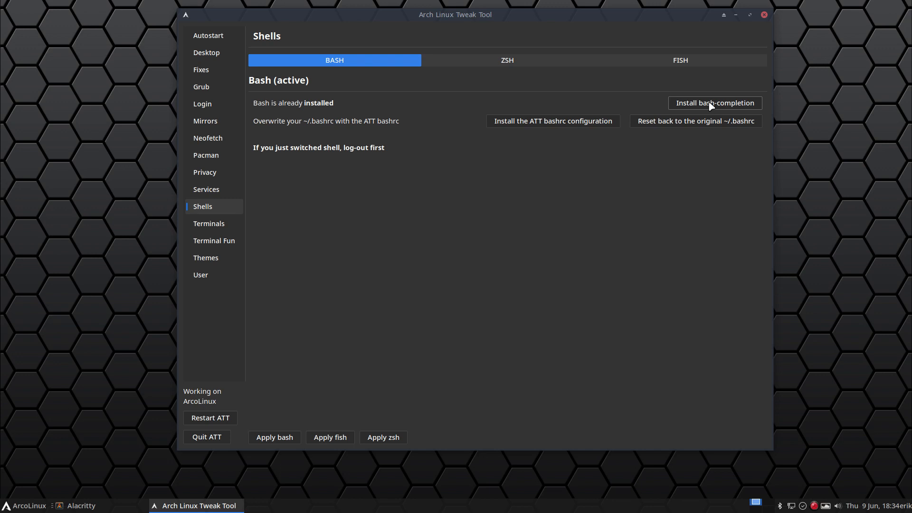
Step: In a new Alacritty terminal, list the Bash completions for "sudo pacm" and for "sudo pacman-key --list-"
{"action": "key", "text": "ctrl+alt+t"}
{"action": "type", "text": "sudo pacm"}
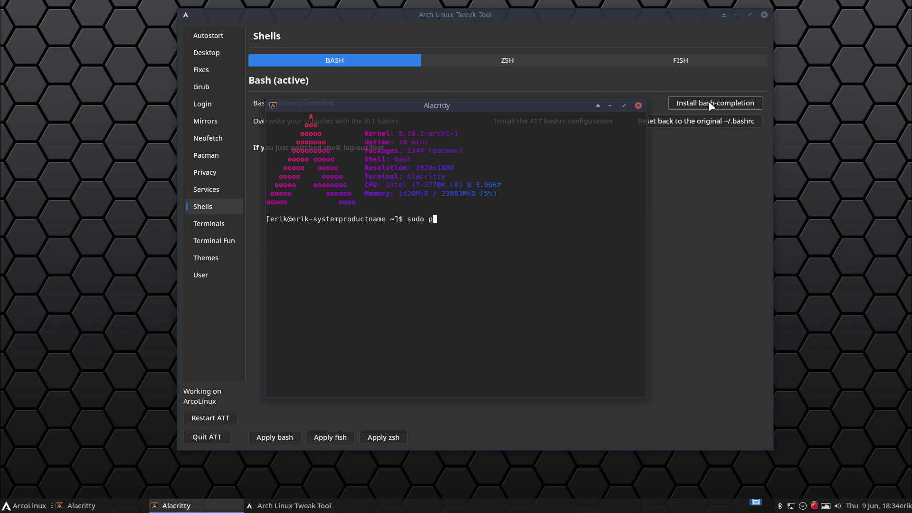
{"action": "key", "text": "Tab"}
{"action": "key", "text": "Tab"}
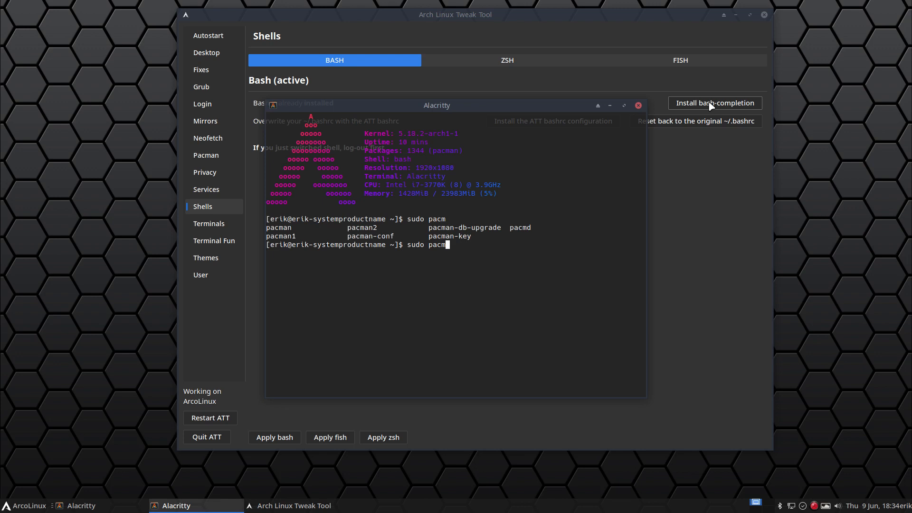
{"action": "type", "text": "an-key --list-"}
{"action": "key", "text": "Tab"}
{"action": "key", "text": "Tab"}
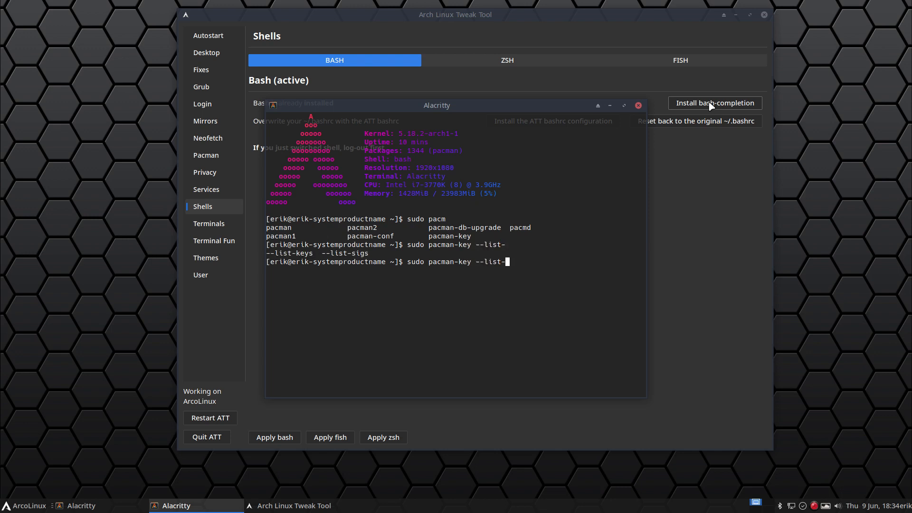
Step: Complete and run "sudo pacman-key --list-keys", entering the sudo password
{"action": "type", "text": "k"}
{"action": "key", "text": "Tab"}
{"action": "key", "text": "Return"}
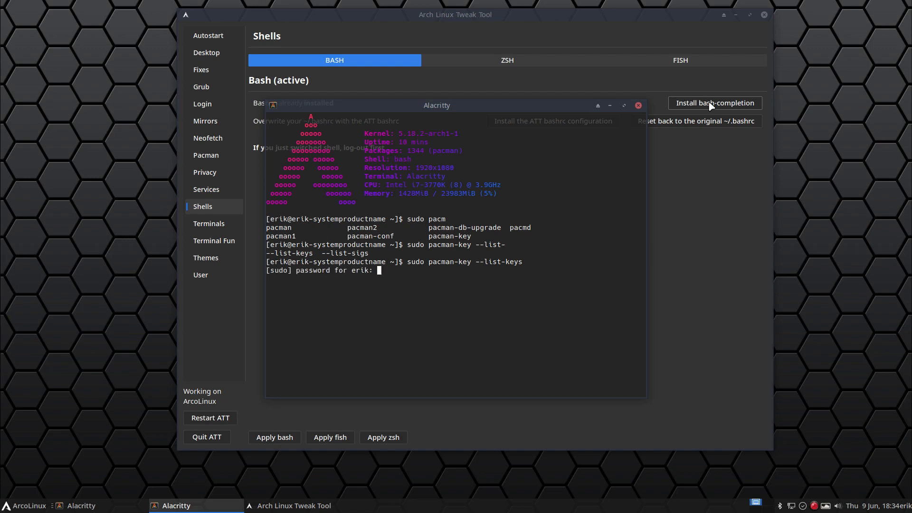
{"action": "key", "text": "Return"}
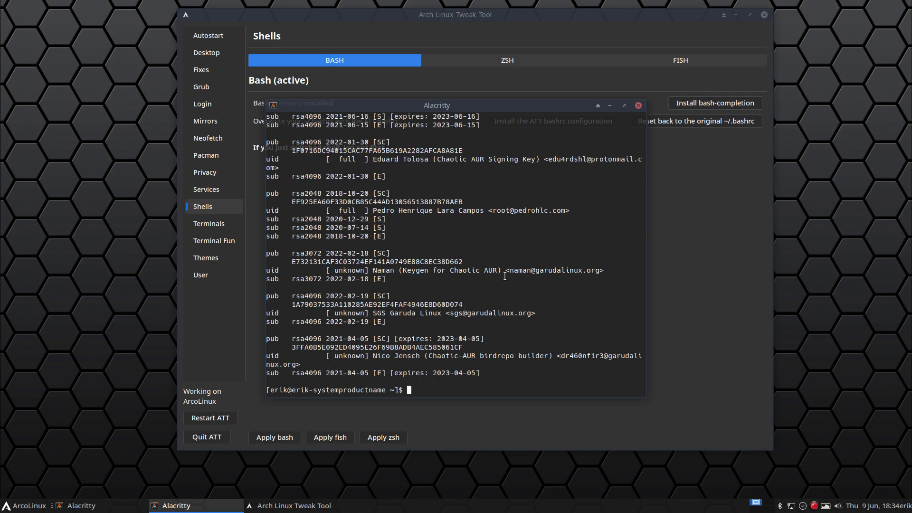
Step: Highlight text in the Chaotic AUR and Garuda Linux key entries and close the terminal
{"action": "double_click", "coordinate": [474, 271]}
{"action": "double_click", "coordinate": [483, 314]}
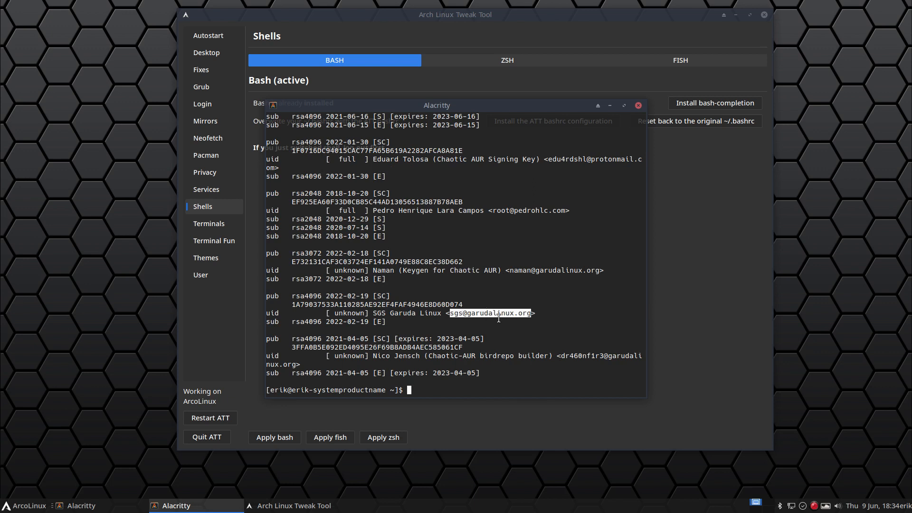
{"action": "left_click", "coordinate": [637, 105]}
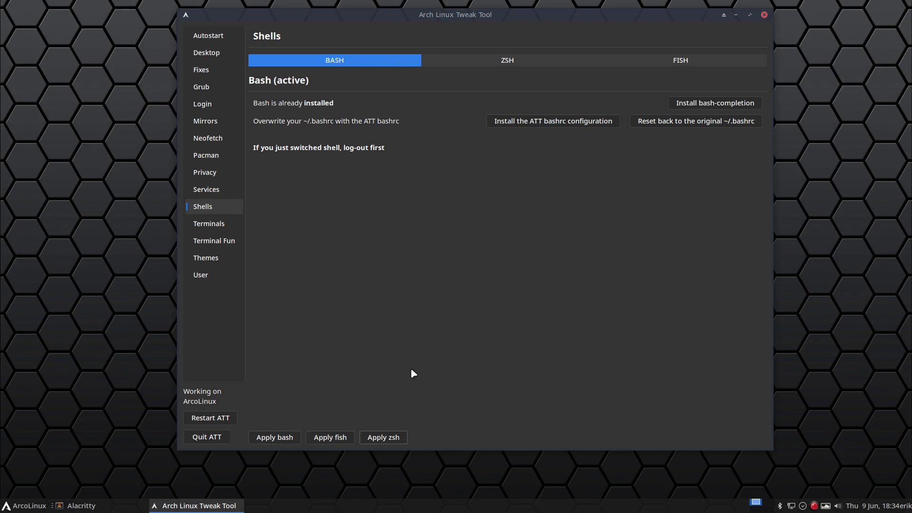
Step: Open the Zsh shell settings and preview the jonathan theme
{"action": "left_click", "coordinate": [521, 60]}
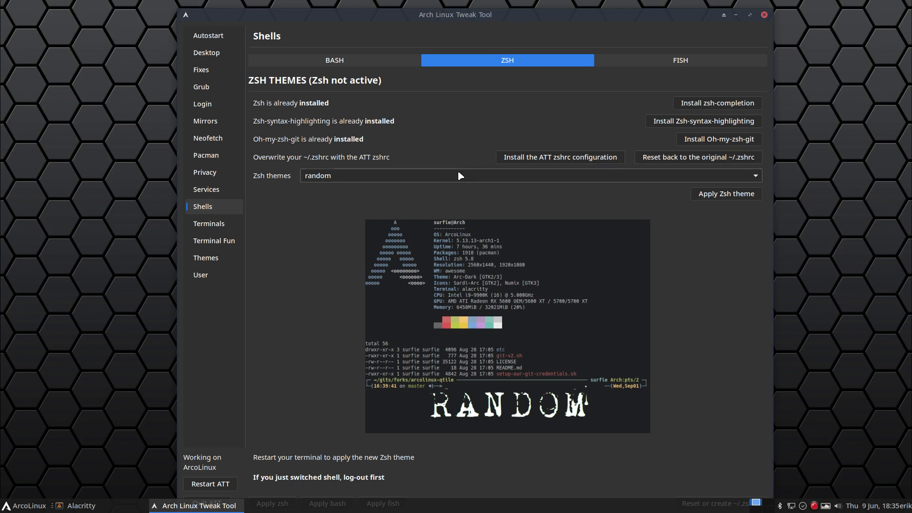
{"action": "left_click", "coordinate": [489, 179]}
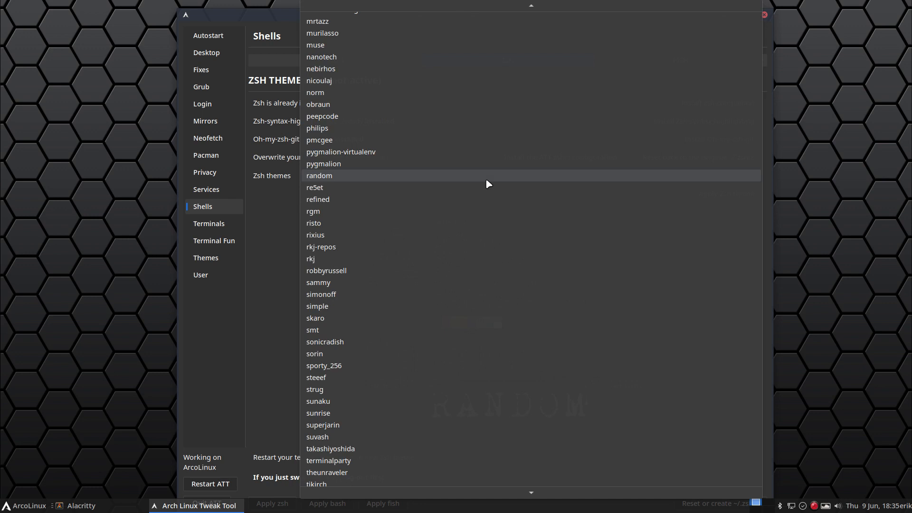
{"action": "scroll", "coordinate": [486, 180], "scroll_direction": "up", "scroll_amount": 10}
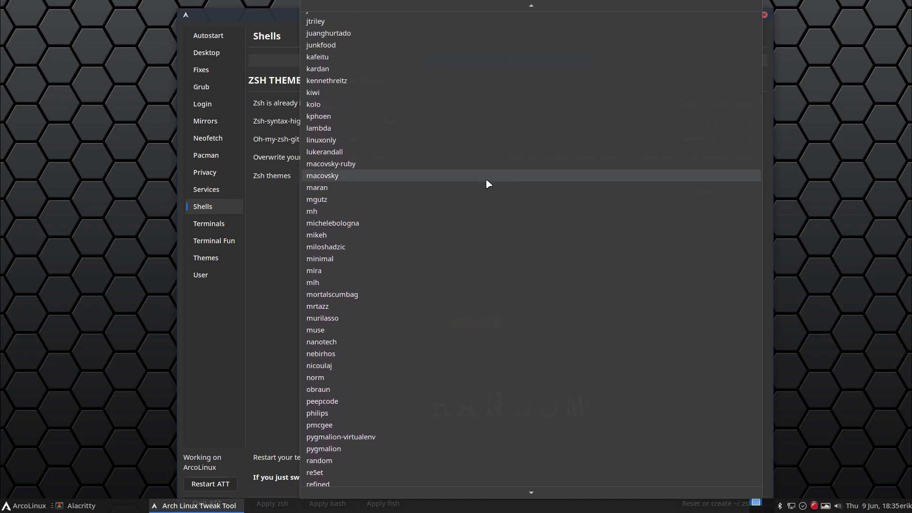
{"action": "scroll", "coordinate": [485, 179], "scroll_direction": "up", "scroll_amount": 6}
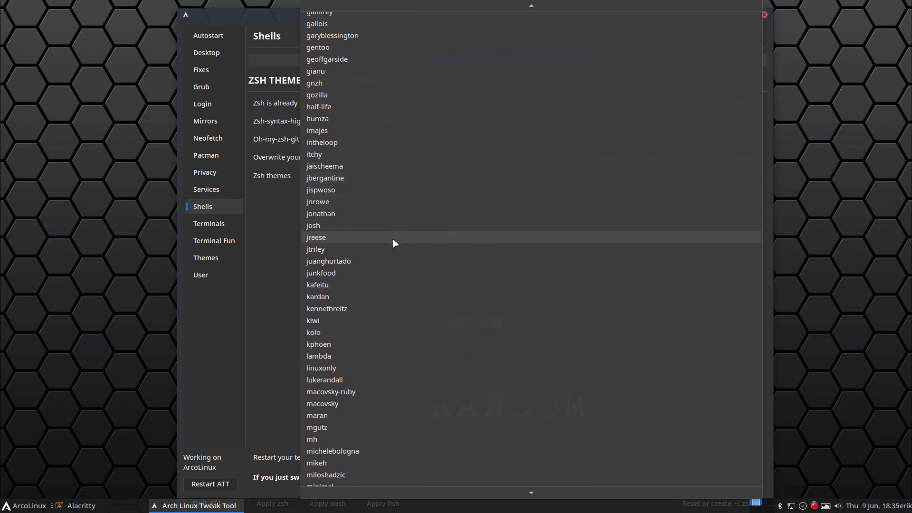
{"action": "left_click", "coordinate": [343, 213]}
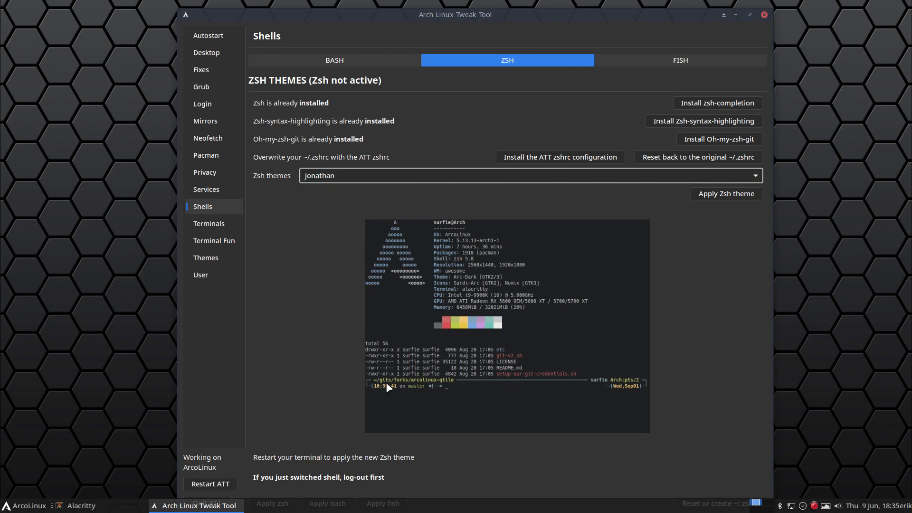
Step: Preview the jreese Zsh theme, select kphoen instead, and move the window up to reveal the shell actions
{"action": "left_click", "coordinate": [389, 176]}
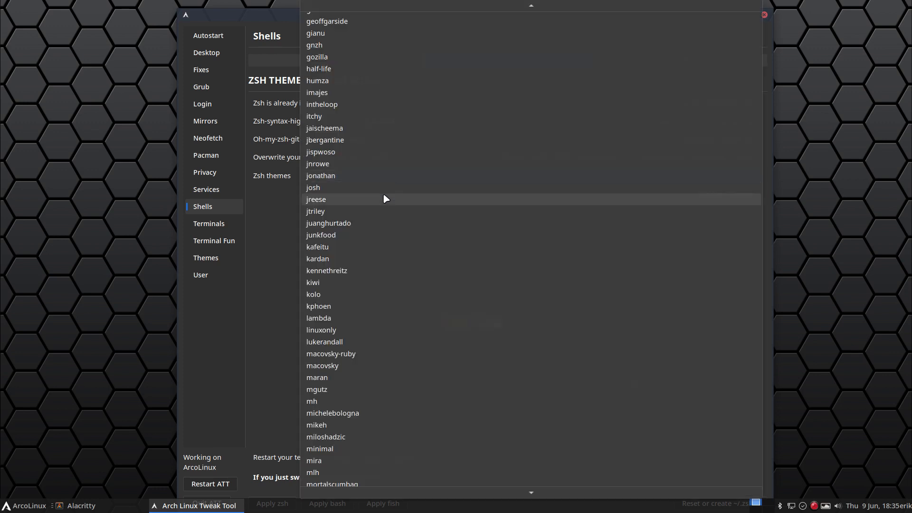
{"action": "left_click", "coordinate": [385, 198]}
{"action": "left_click", "coordinate": [422, 179]}
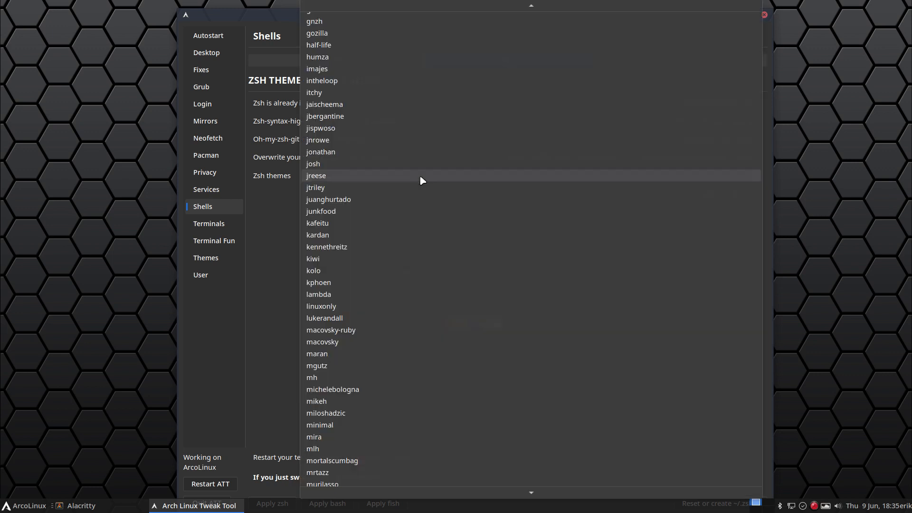
{"action": "left_click", "coordinate": [415, 282]}
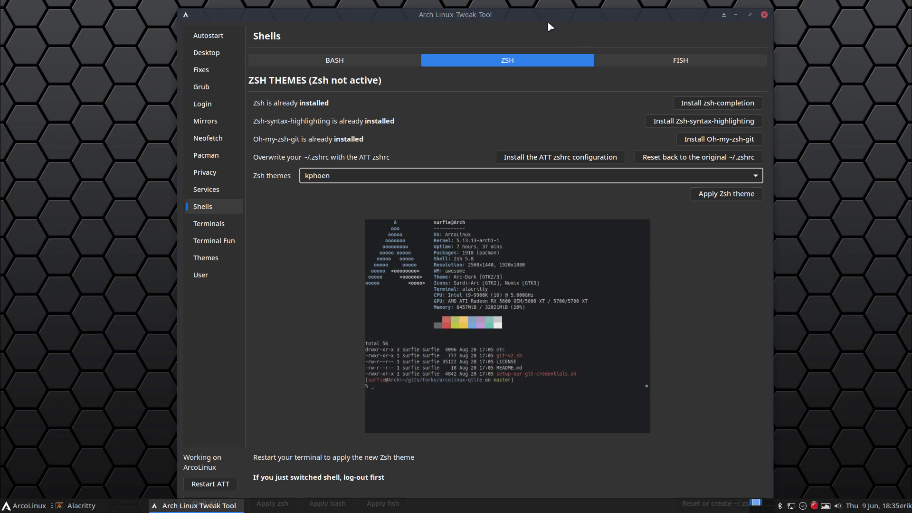
{"action": "left_click_drag", "start_coordinate": [530, 14], "coordinate": [519, 6]}
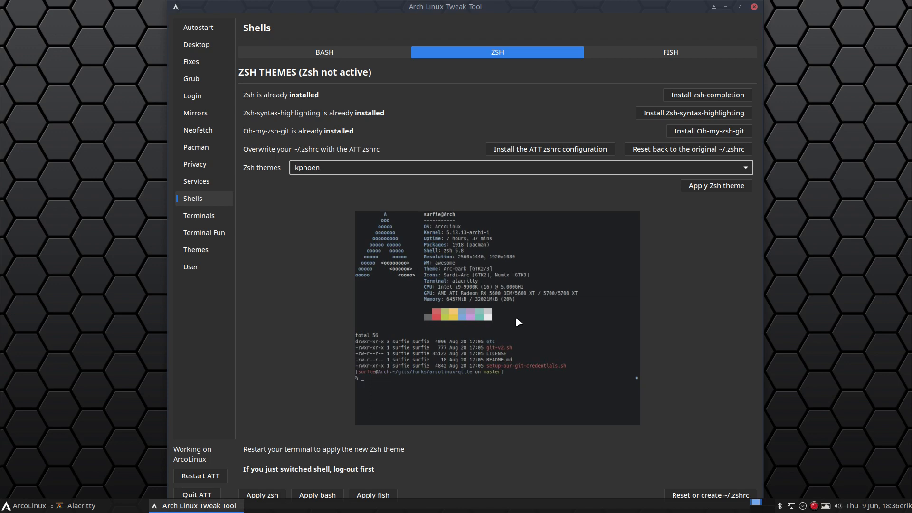
Step: View the Fish shell settings and the Terminals theme options
{"action": "left_click", "coordinate": [684, 52]}
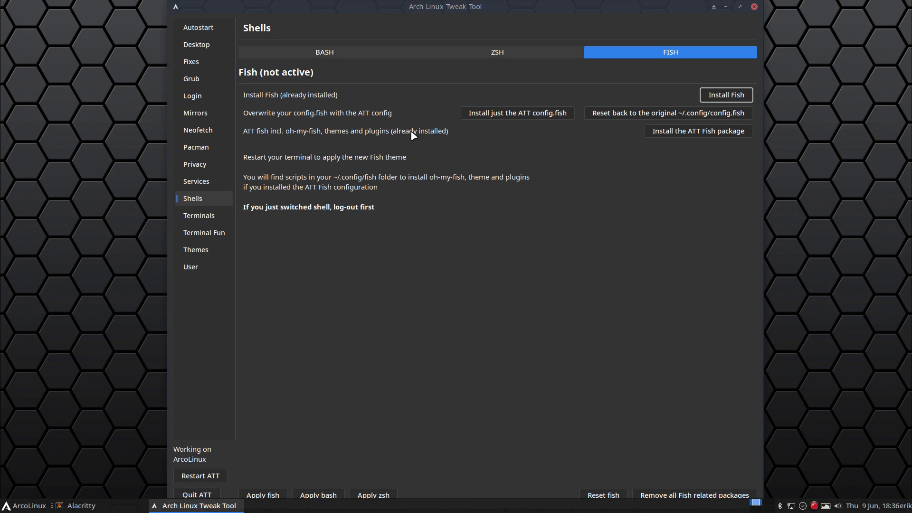
{"action": "left_click", "coordinate": [204, 219]}
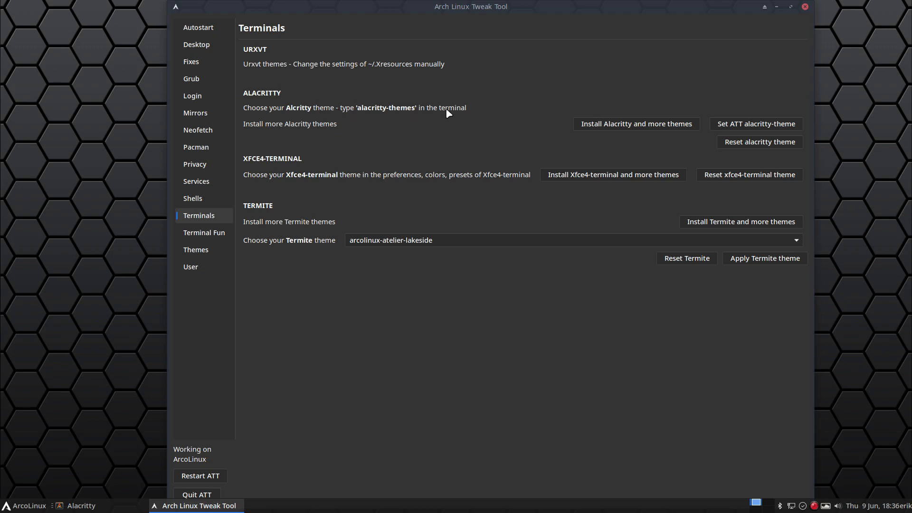
Step: Install Alacritty with more themes, set the ATT Alacritty theme and reset it to the original
{"action": "left_click", "coordinate": [638, 125]}
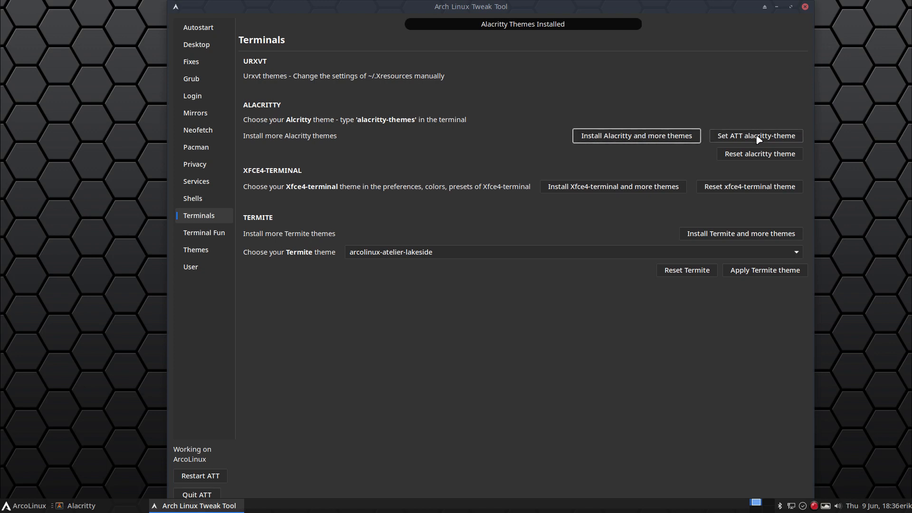
{"action": "left_click", "coordinate": [733, 125]}
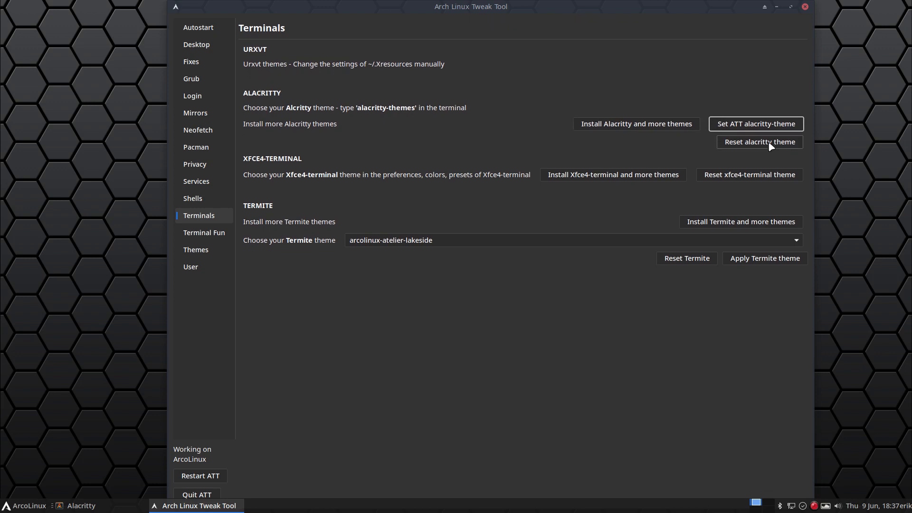
{"action": "left_click", "coordinate": [769, 145]}
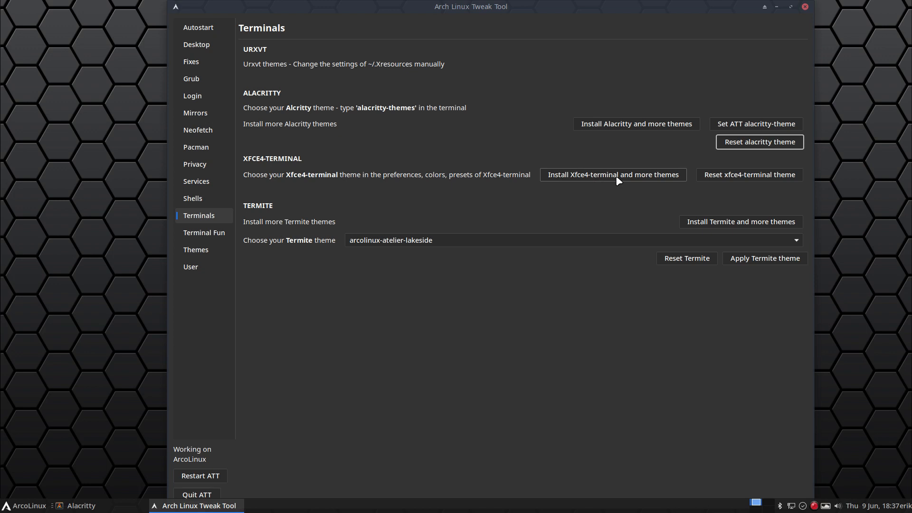
Step: Check the terminal name in the system information of the drop-down terminal, highlight it and hide the terminal
{"action": "key", "text": "F12"}
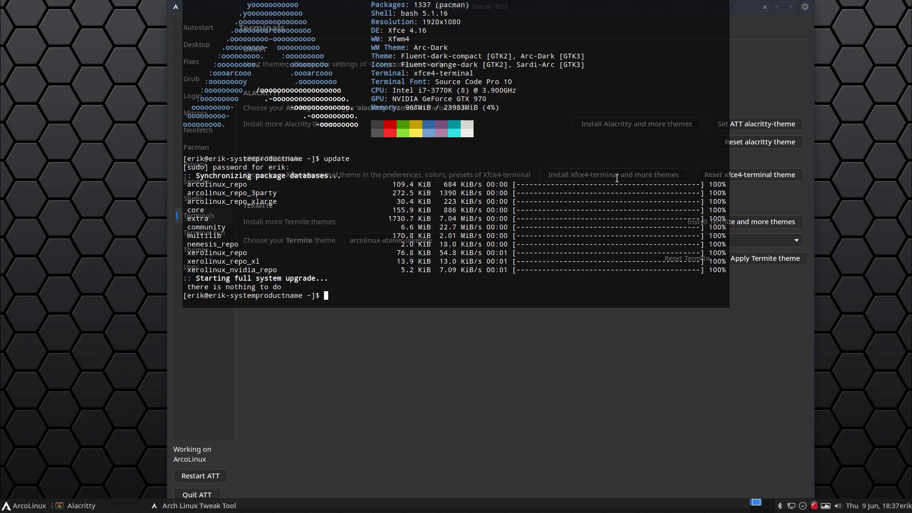
{"action": "key", "text": "F12"}
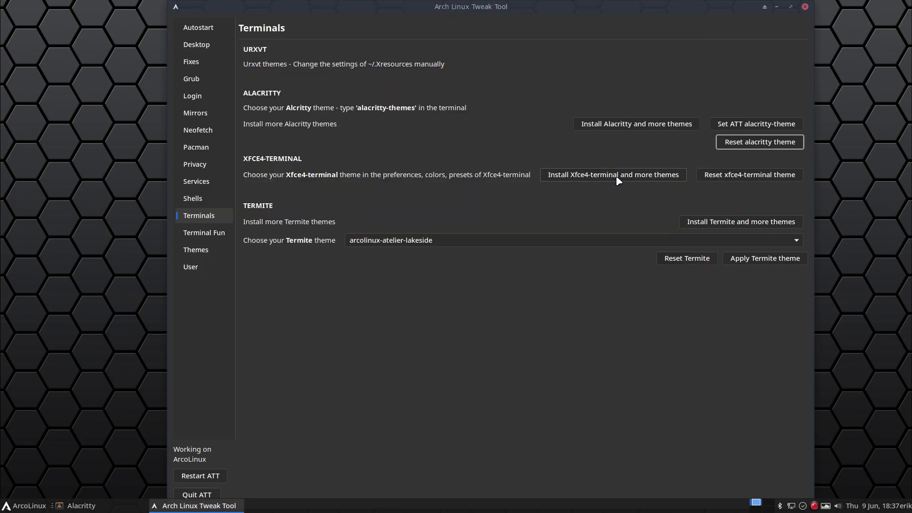
{"action": "key", "text": "F12"}
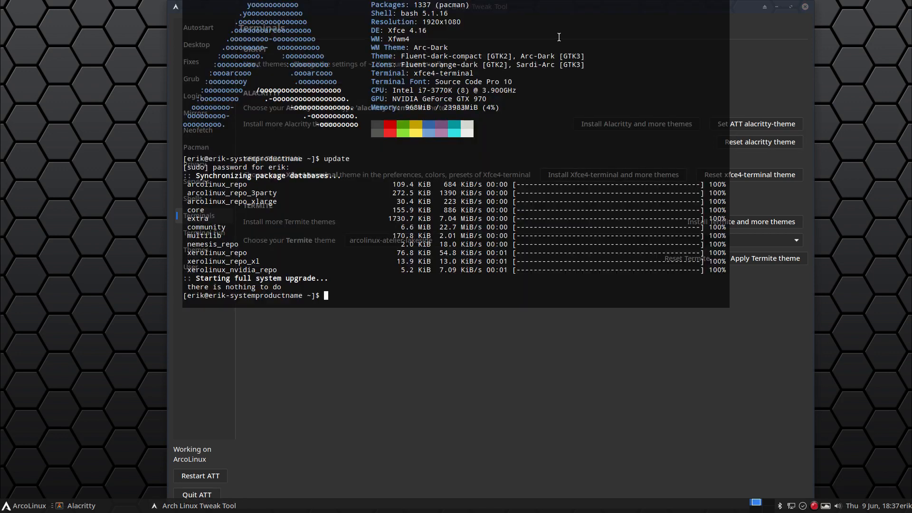
{"action": "left_click_drag", "start_coordinate": [473, 73], "coordinate": [412, 74]}
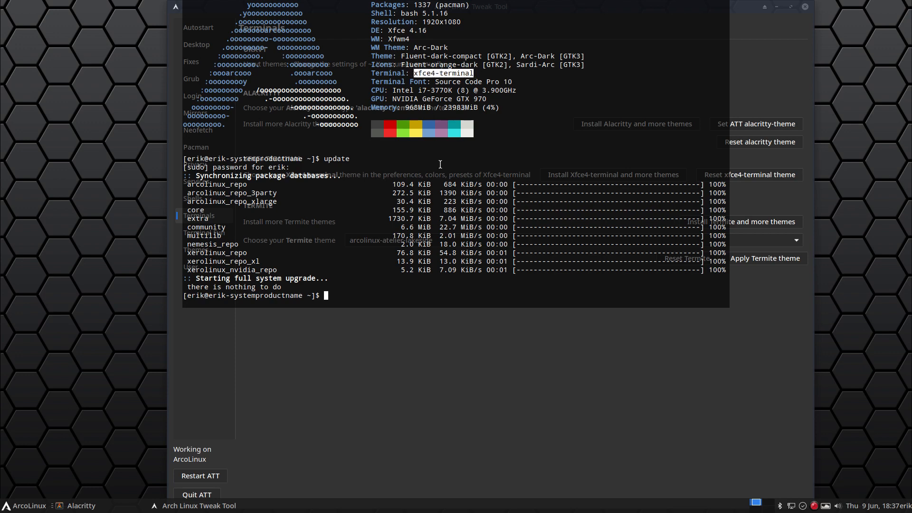
{"action": "key", "text": "F12"}
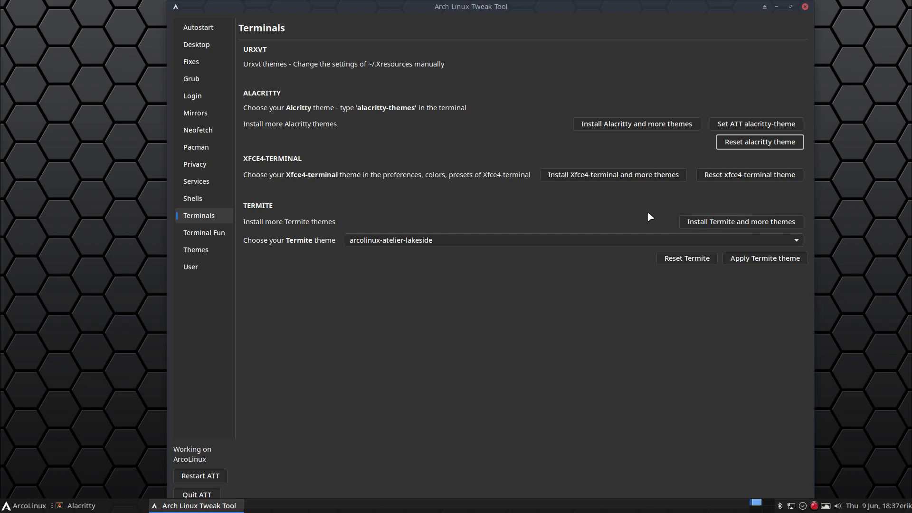
Step: Browse the Termite themes, select arcolinux-atelier-plateau and apply it
{"action": "left_click", "coordinate": [495, 240]}
{"action": "scroll", "coordinate": [507, 282], "scroll_direction": "down", "scroll_amount": 15}
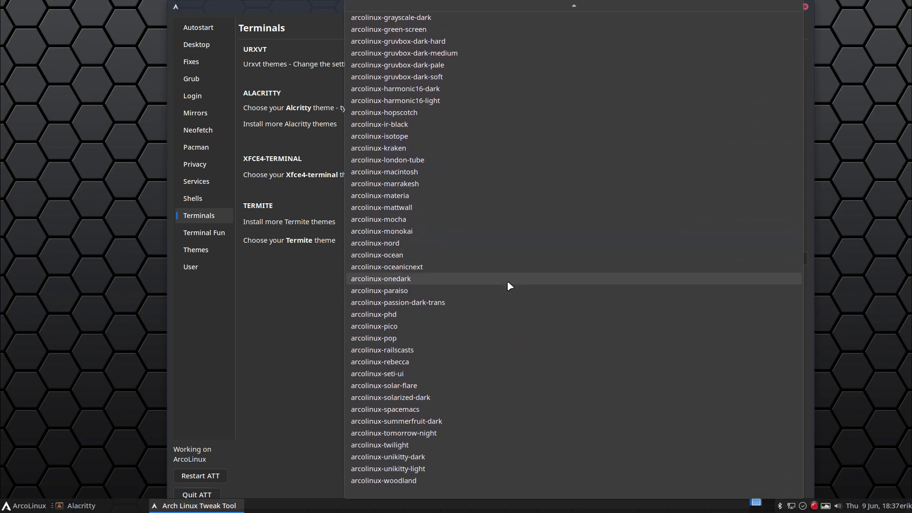
{"action": "left_click", "coordinate": [275, 364]}
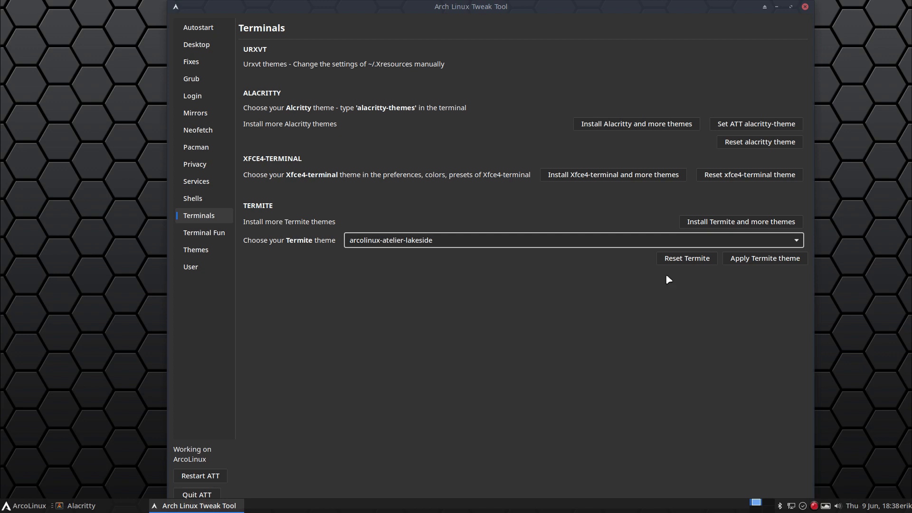
{"action": "left_click", "coordinate": [718, 240]}
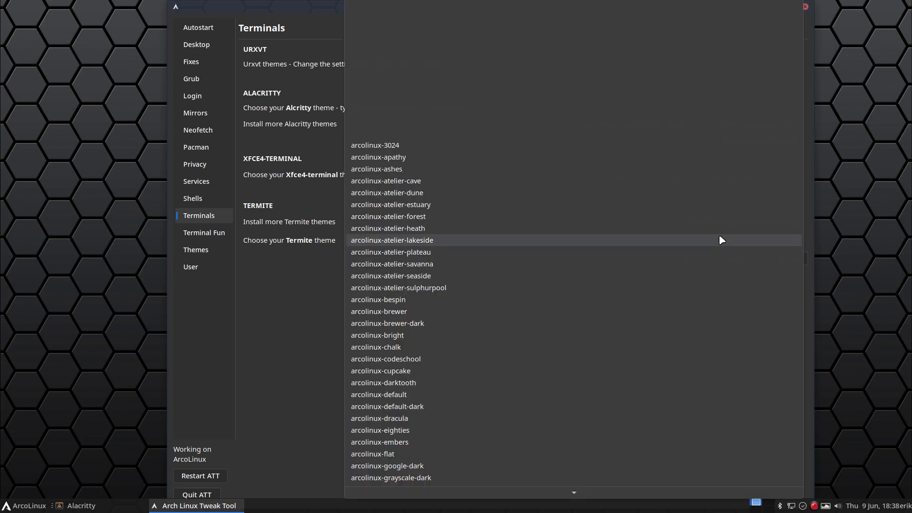
{"action": "left_click", "coordinate": [714, 251]}
{"action": "left_click", "coordinate": [728, 262]}
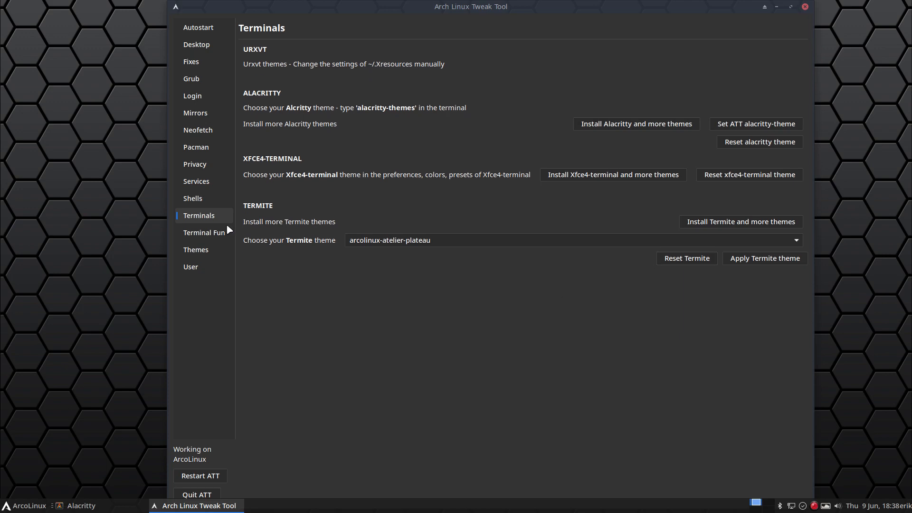
Step: View the Terminal Fun utilities, check the Paleofetch output in a new Alacritty window and close it
{"action": "left_click", "coordinate": [212, 232]}
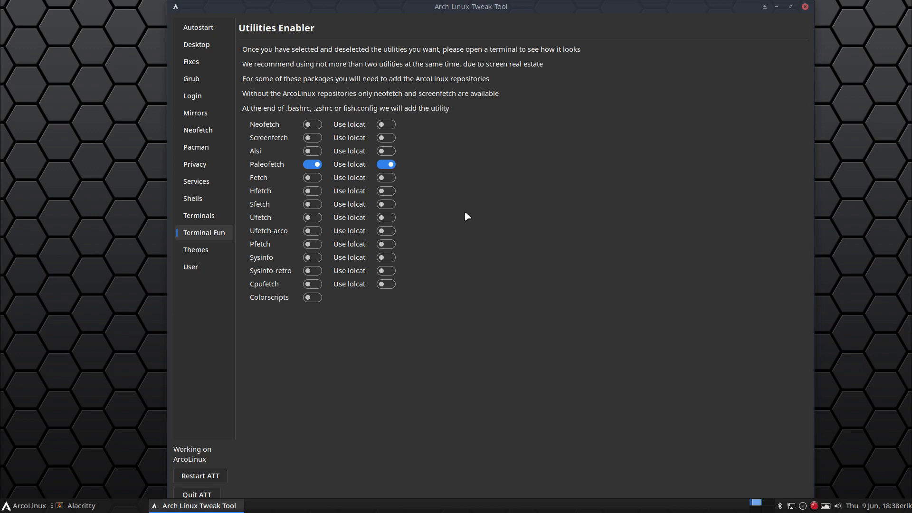
{"action": "key", "text": "super+Return"}
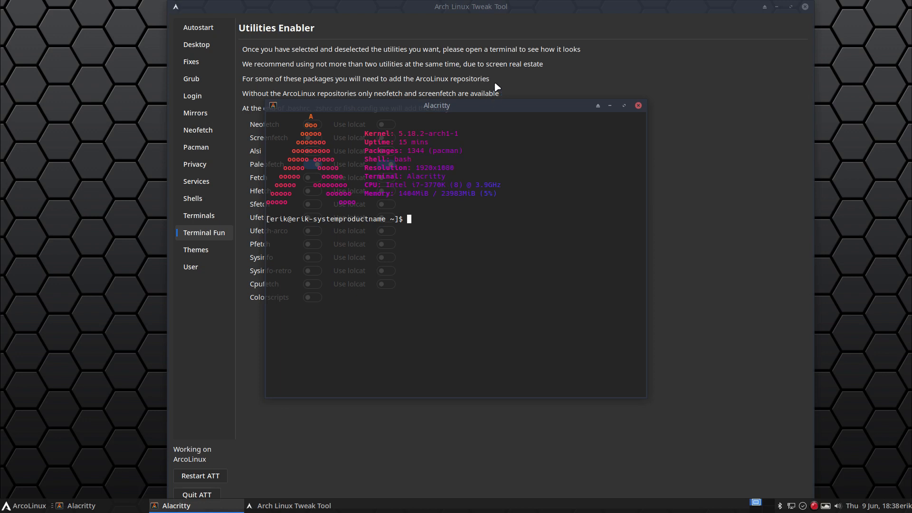
{"action": "left_click_drag", "start_coordinate": [479, 106], "coordinate": [434, 167]}
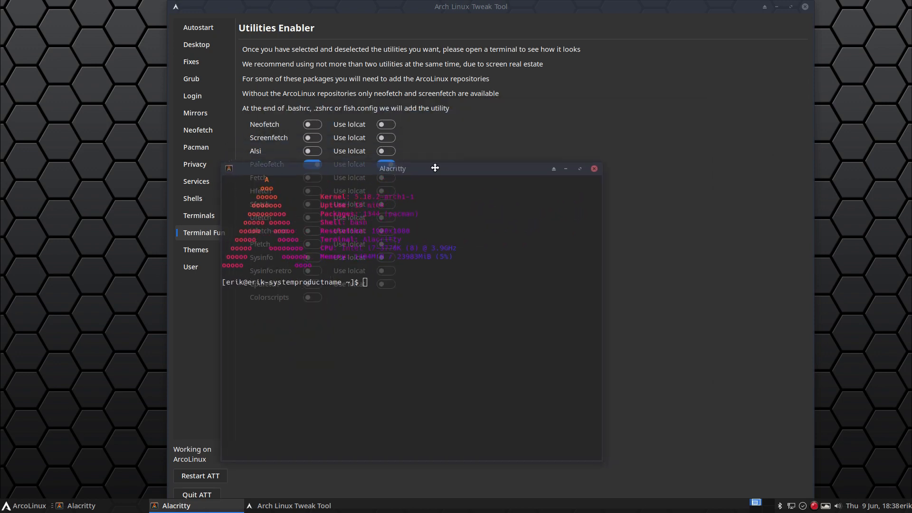
{"action": "left_click", "coordinate": [593, 169]}
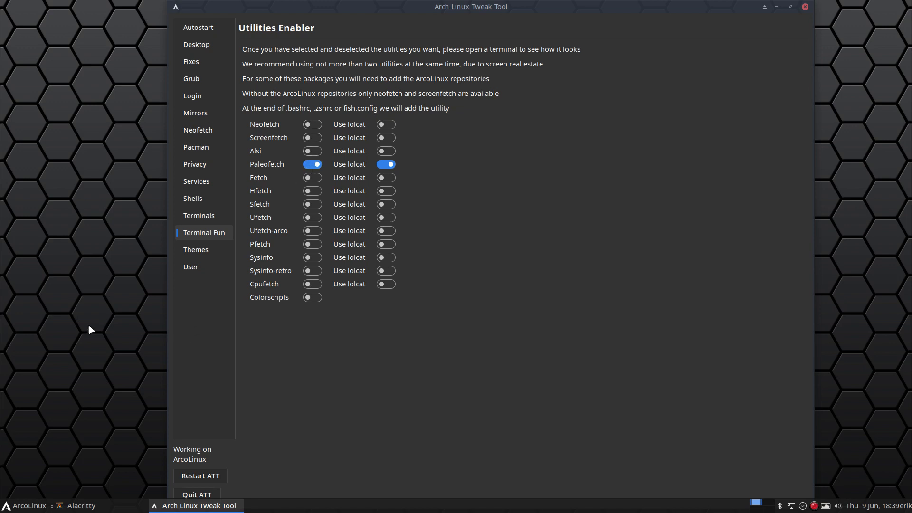
Step: Show hidden files in the home folder and open .bashrc at its reporting tools section
{"action": "key", "text": "super+shift+Return"}
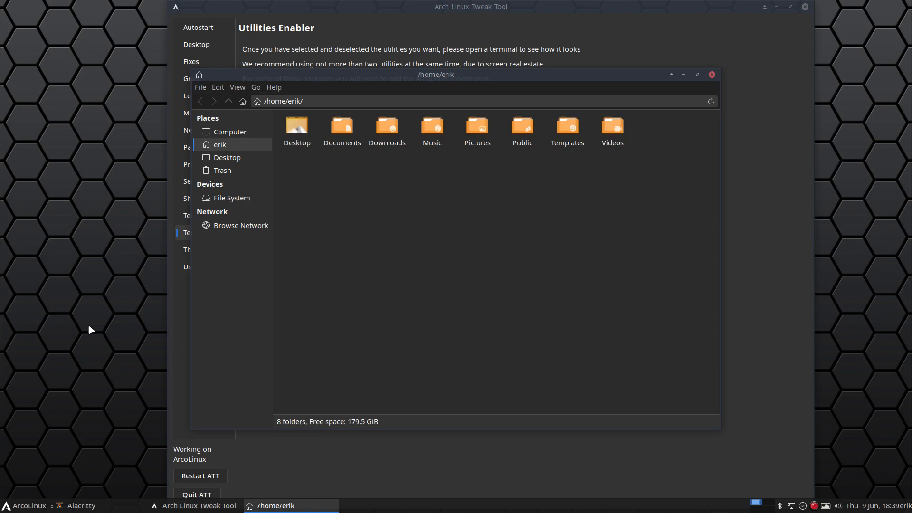
{"action": "key", "text": "ctrl+h"}
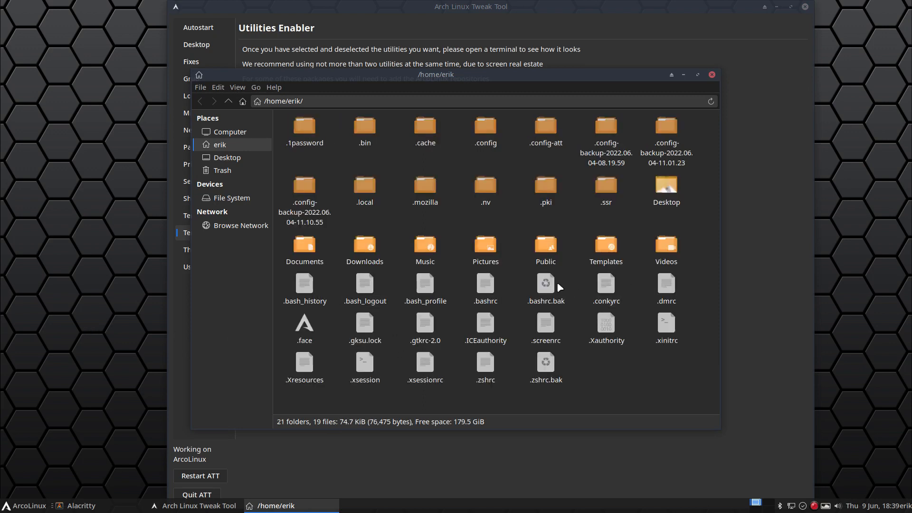
{"action": "double_click", "coordinate": [491, 286]}
{"action": "scroll", "coordinate": [365, 249], "scroll_direction": "down", "scroll_amount": 15}
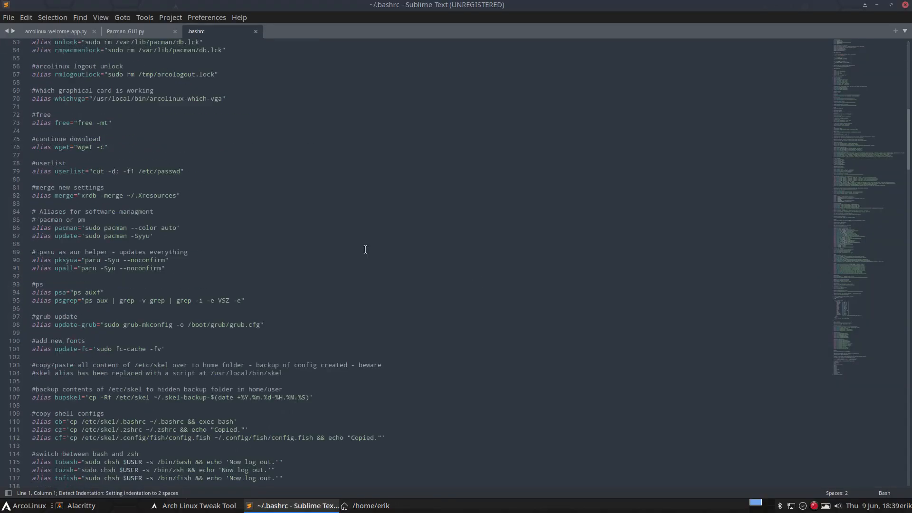
{"action": "scroll", "coordinate": [365, 249], "scroll_direction": "down", "scroll_amount": 8}
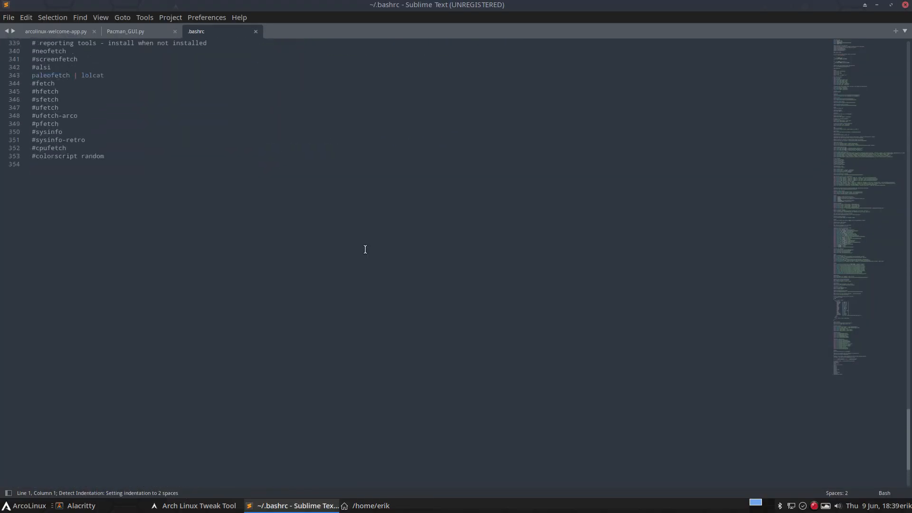
{"action": "scroll", "coordinate": [366, 250], "scroll_direction": "up", "scroll_amount": 4}
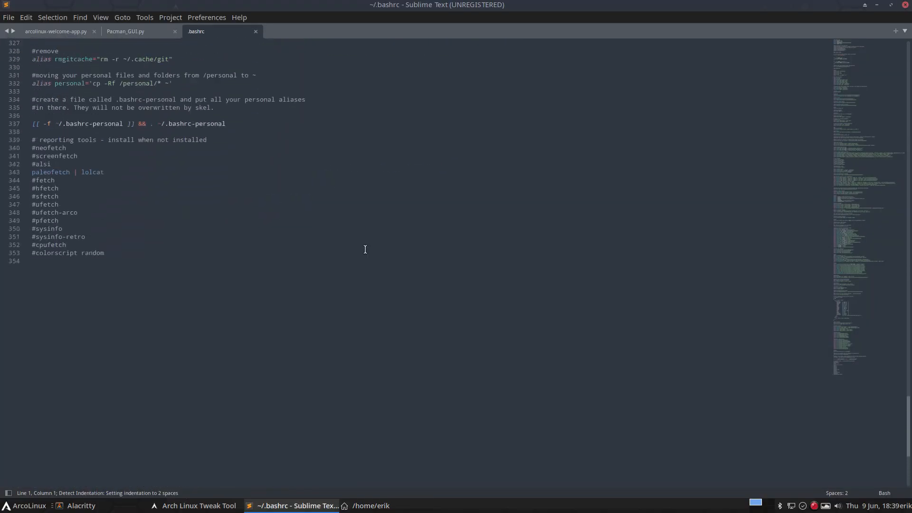
Step: Highlight the "paleofetch | lolcat" line, the comment mark on alsi and the word lolcat, and minimize the editor and file manager
{"action": "left_click", "coordinate": [67, 172]}
{"action": "left_click_drag", "start_coordinate": [105, 172], "coordinate": [27, 173]}
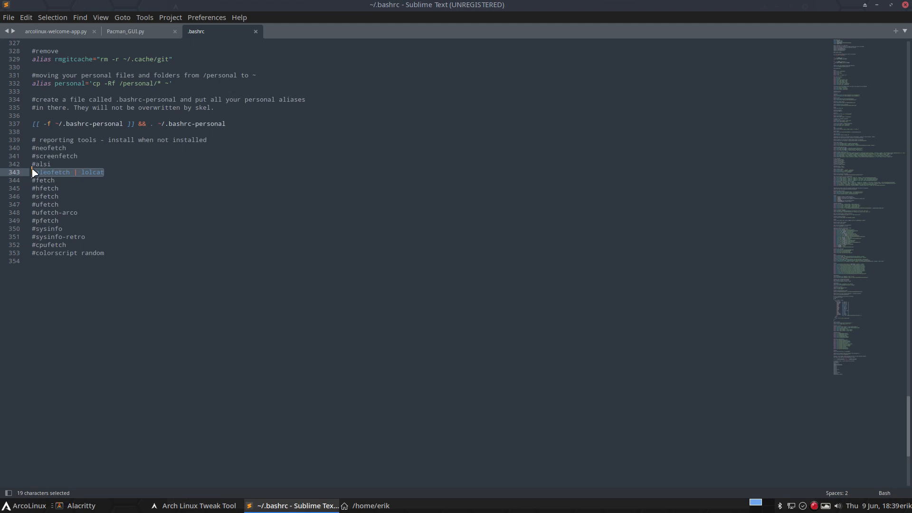
{"action": "left_click_drag", "start_coordinate": [32, 164], "coordinate": [36, 164]}
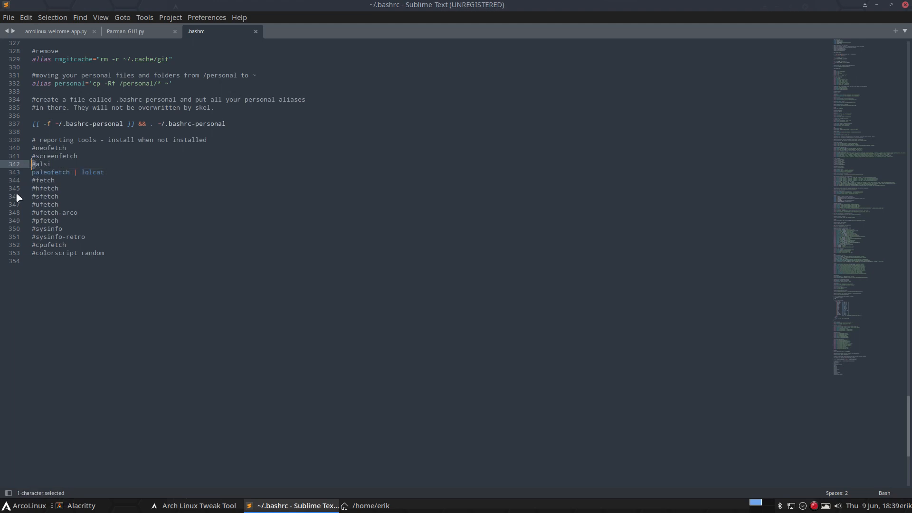
{"action": "left_click", "coordinate": [55, 164]}
{"action": "left_click_drag", "start_coordinate": [81, 172], "coordinate": [104, 172]}
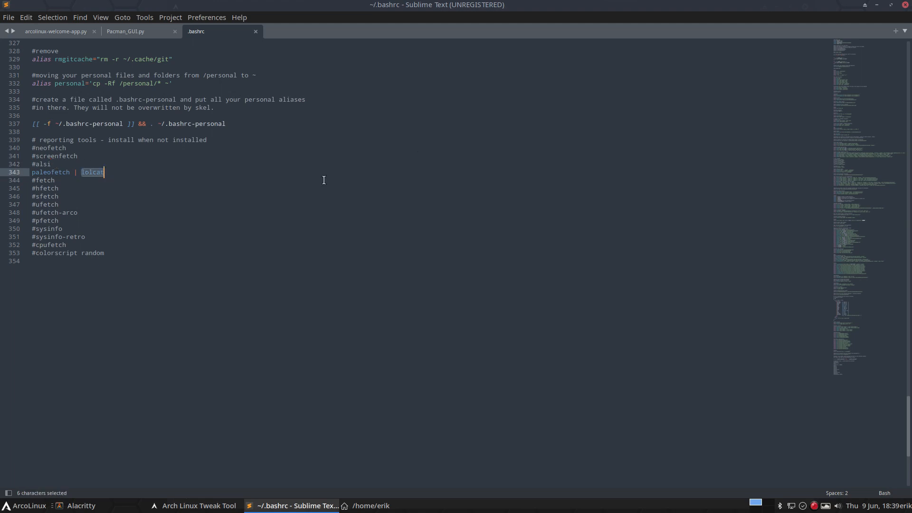
{"action": "left_click", "coordinate": [877, 4]}
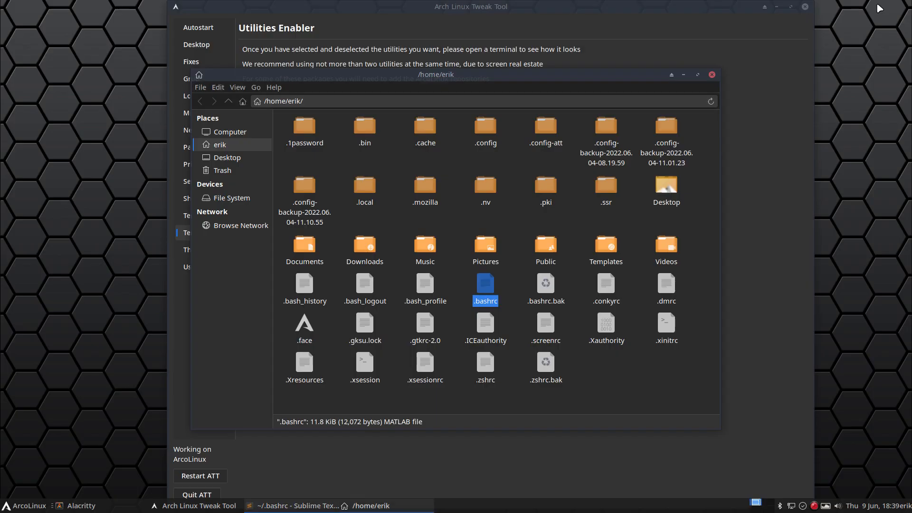
{"action": "left_click", "coordinate": [683, 75]}
Step: View the AwesomeWM and Qtile theme switchers and the Create User form
{"action": "left_click", "coordinate": [192, 250]}
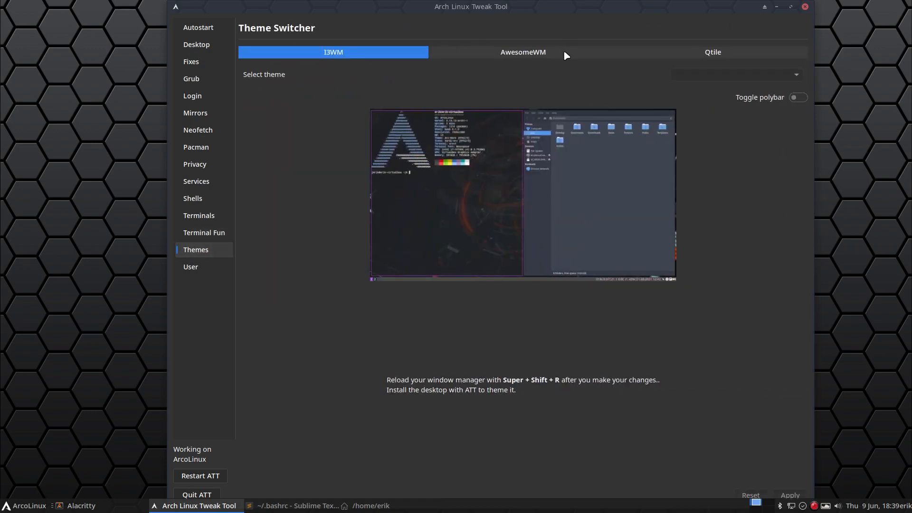
{"action": "left_click", "coordinate": [589, 55]}
{"action": "left_click", "coordinate": [712, 53]}
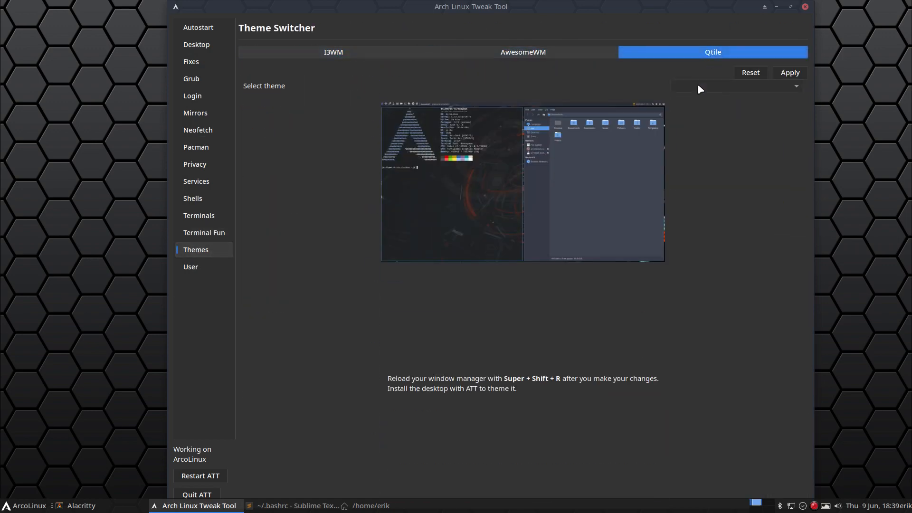
{"action": "left_click", "coordinate": [207, 269]}
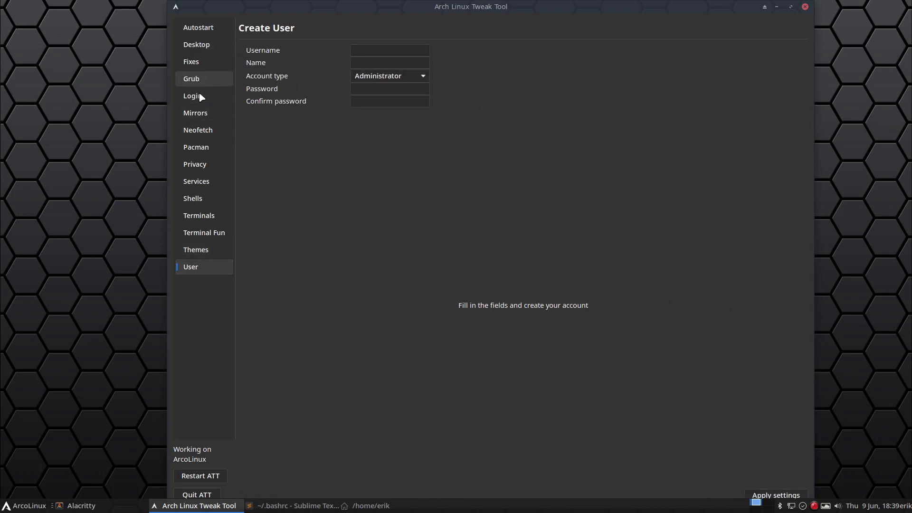
Step: Review the Terminals settings again, followed by the Zsh and Bash shell settings
{"action": "left_click", "coordinate": [209, 214]}
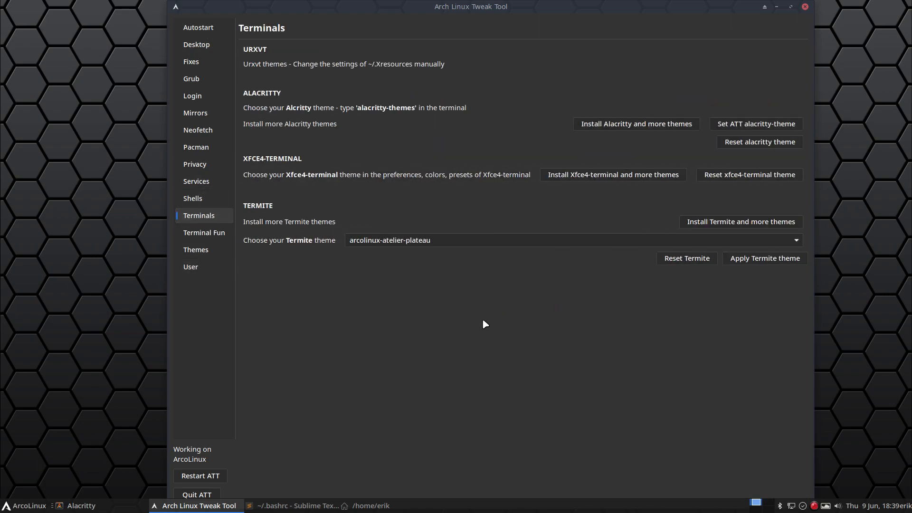
{"action": "left_click", "coordinate": [207, 200]}
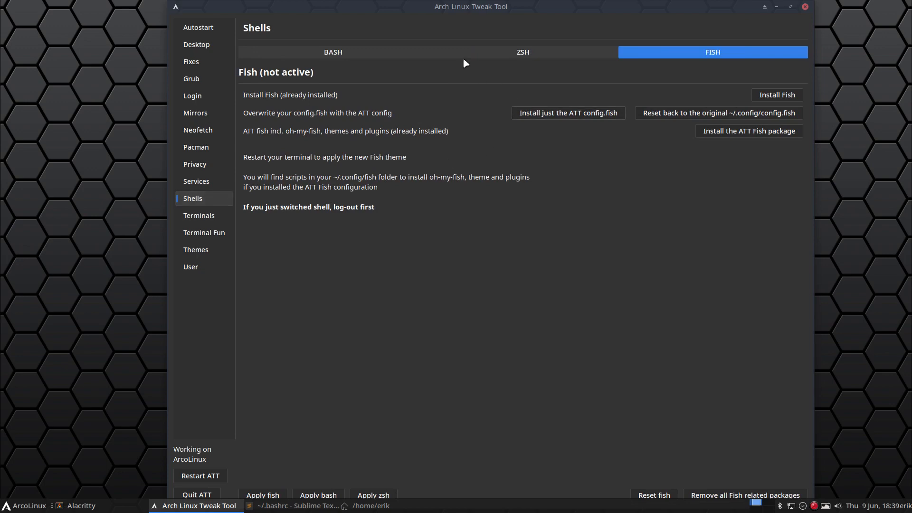
{"action": "left_click", "coordinate": [485, 53]}
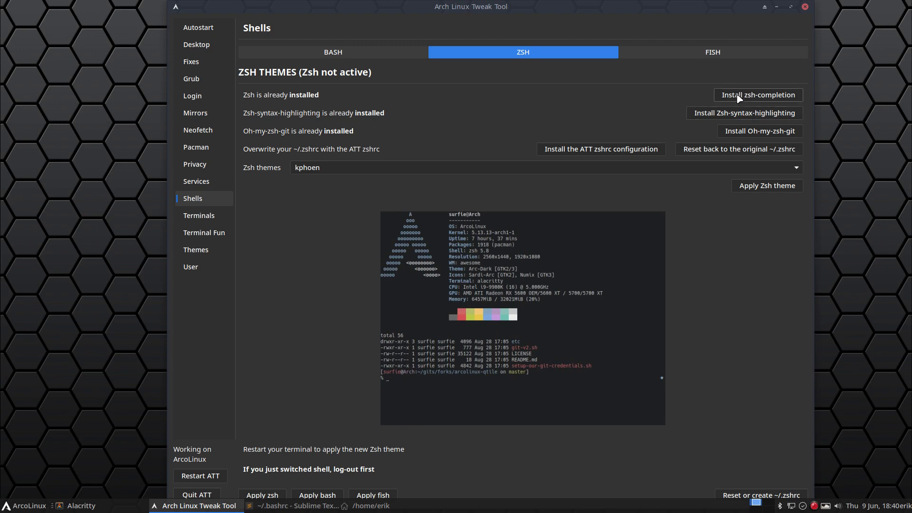
{"action": "left_click", "coordinate": [329, 53]}
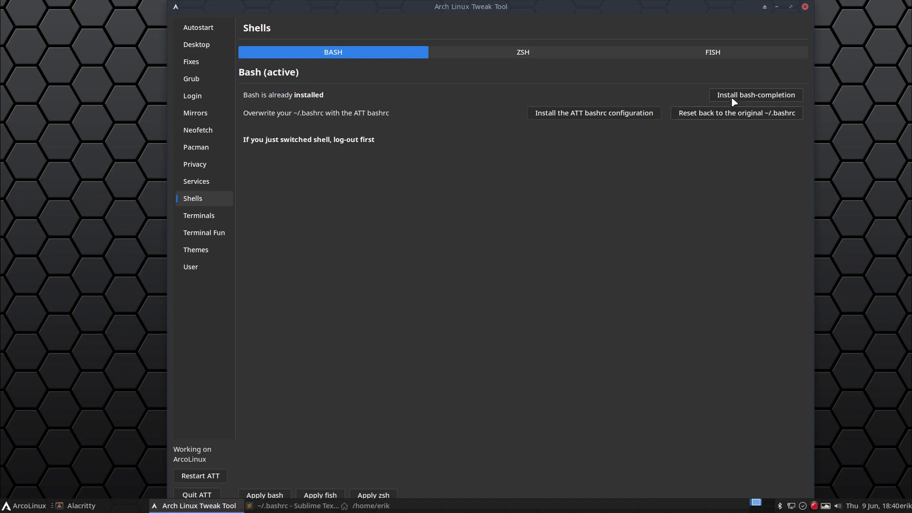
Step: Enable the Xerolinux, Xerolinux XL and Xerolinux Nvidia repos in the Pacman configuration
{"action": "left_click", "coordinate": [205, 148]}
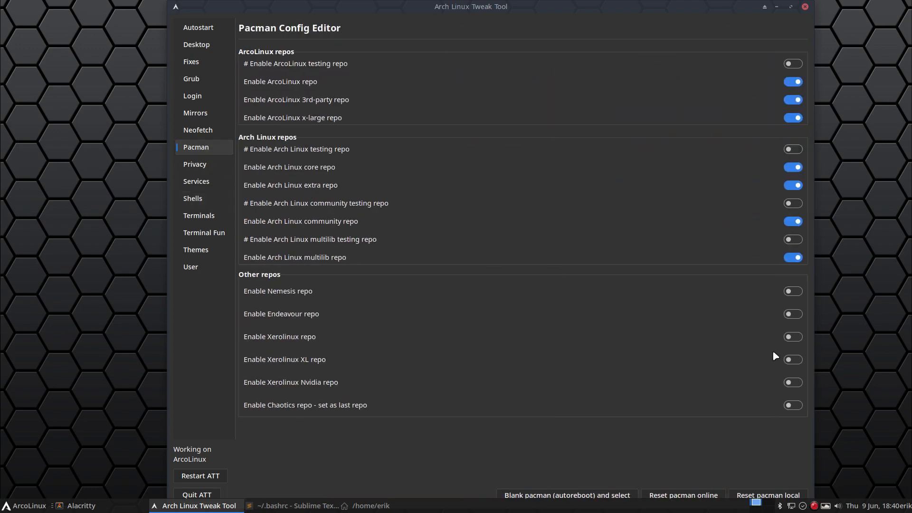
{"action": "left_click", "coordinate": [799, 338]}
{"action": "left_click", "coordinate": [797, 360]}
{"action": "right_click", "coordinate": [814, 505]}
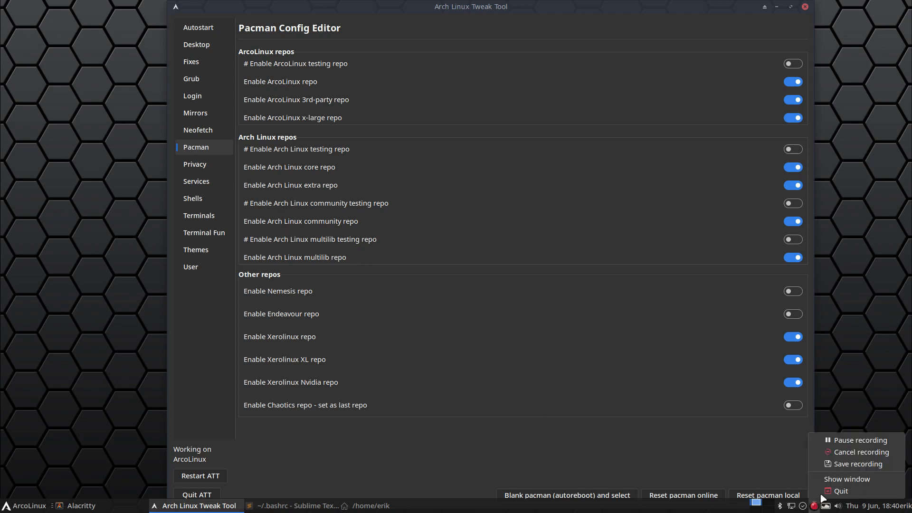